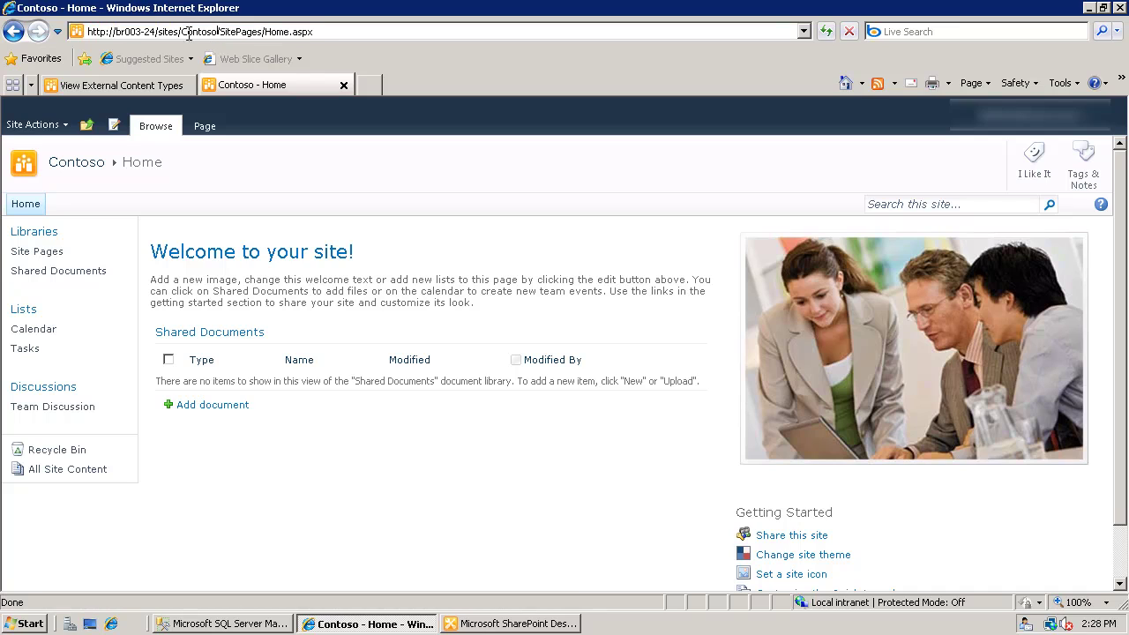
Copy the Contoso site's base URL, without the page path, from the browser address.
left_click_drag(218, 32, 76, 31)
right_click(107, 30)
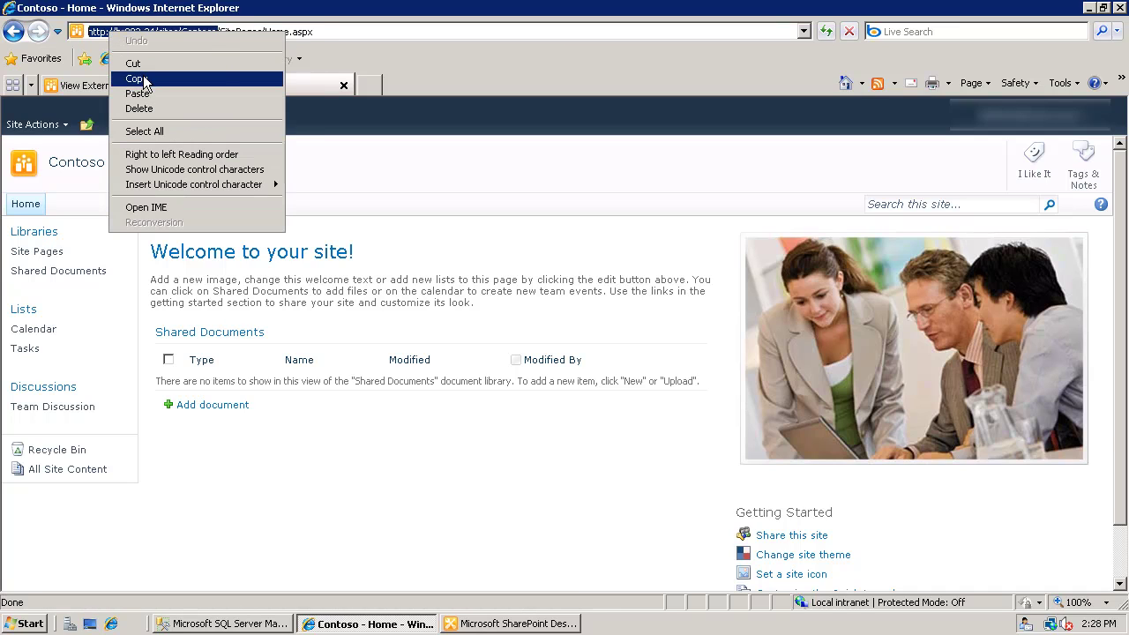
left_click(141, 79)
Switch to SharePoint Designer and open the Contoso site using the copied URL as the site name.
left_click(506, 621)
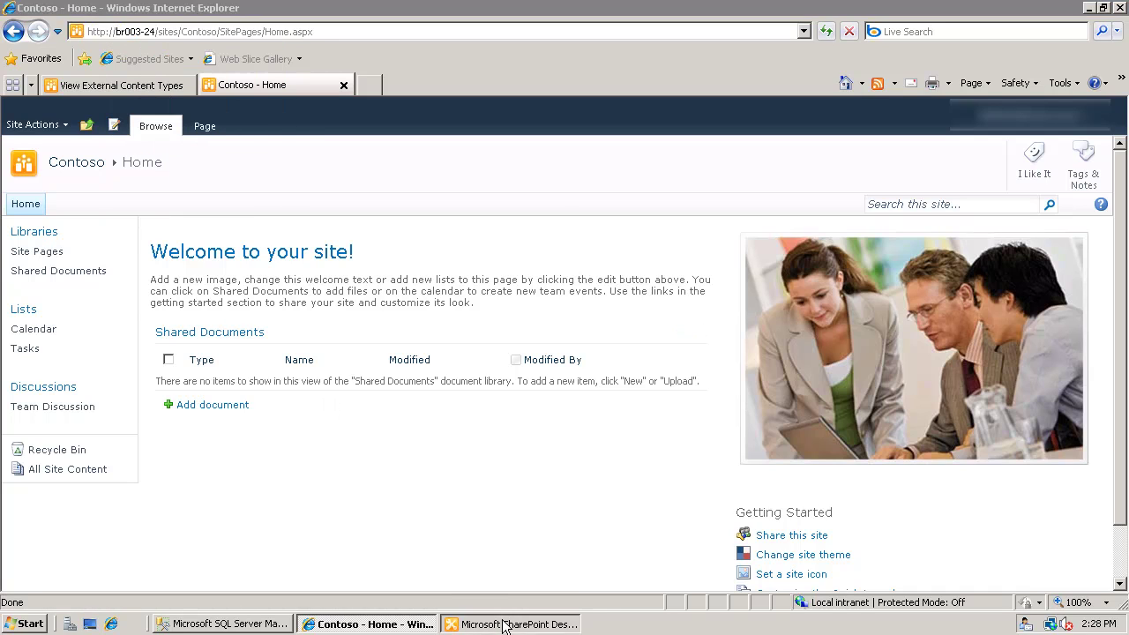
left_click(164, 127)
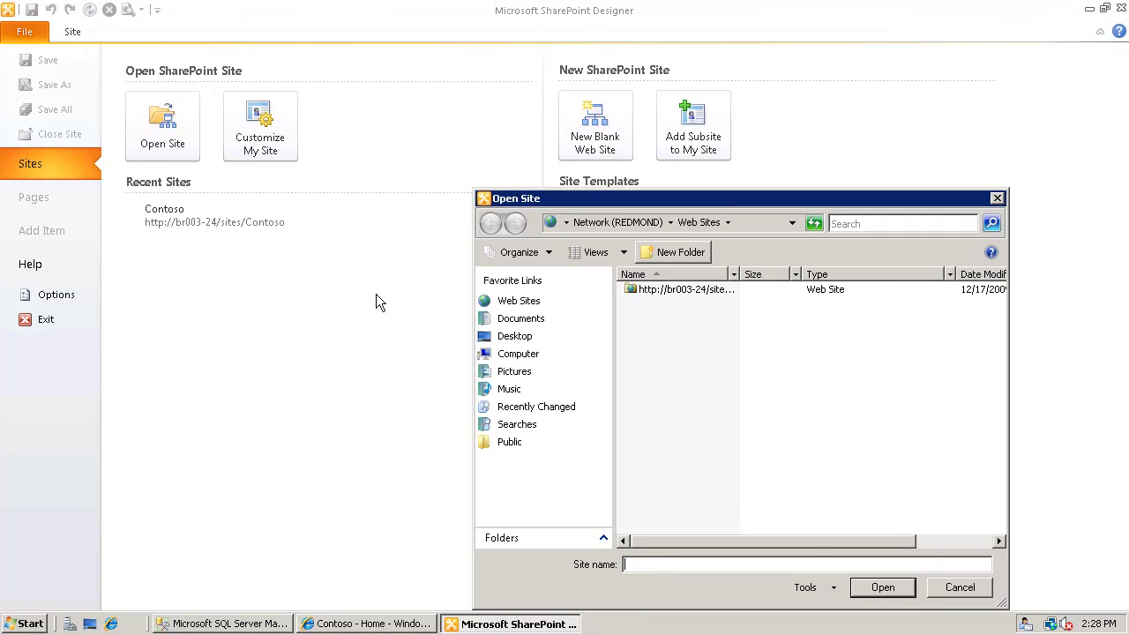
right_click(645, 566)
left_click(693, 428)
left_click(882, 587)
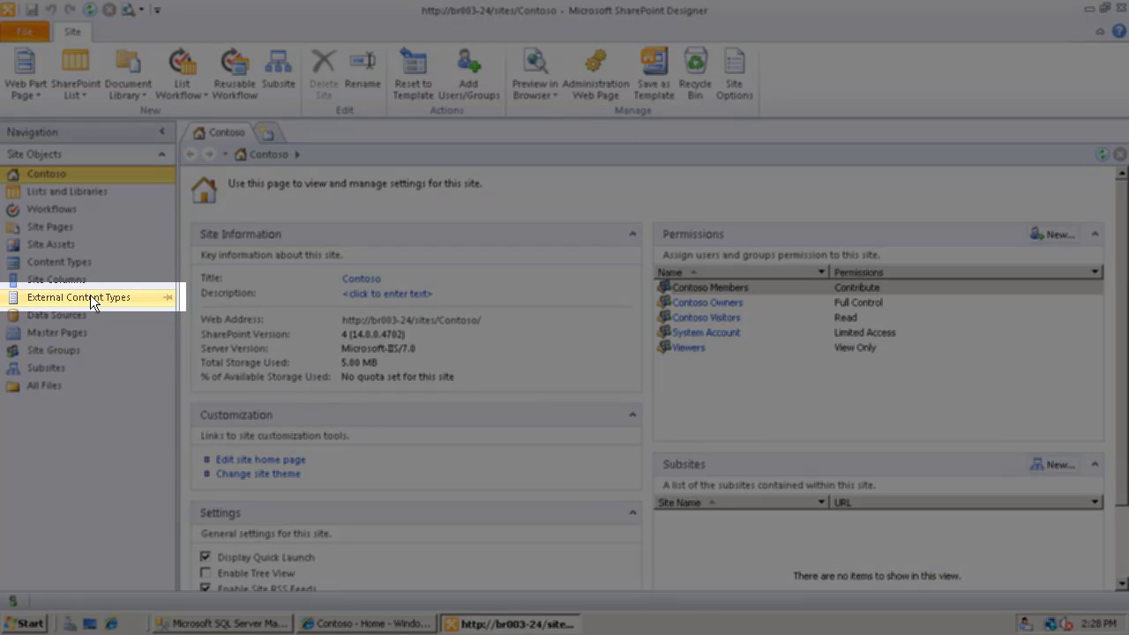
Open the SurveyResponse external content type from the site's External Content Types.
left_click(88, 297)
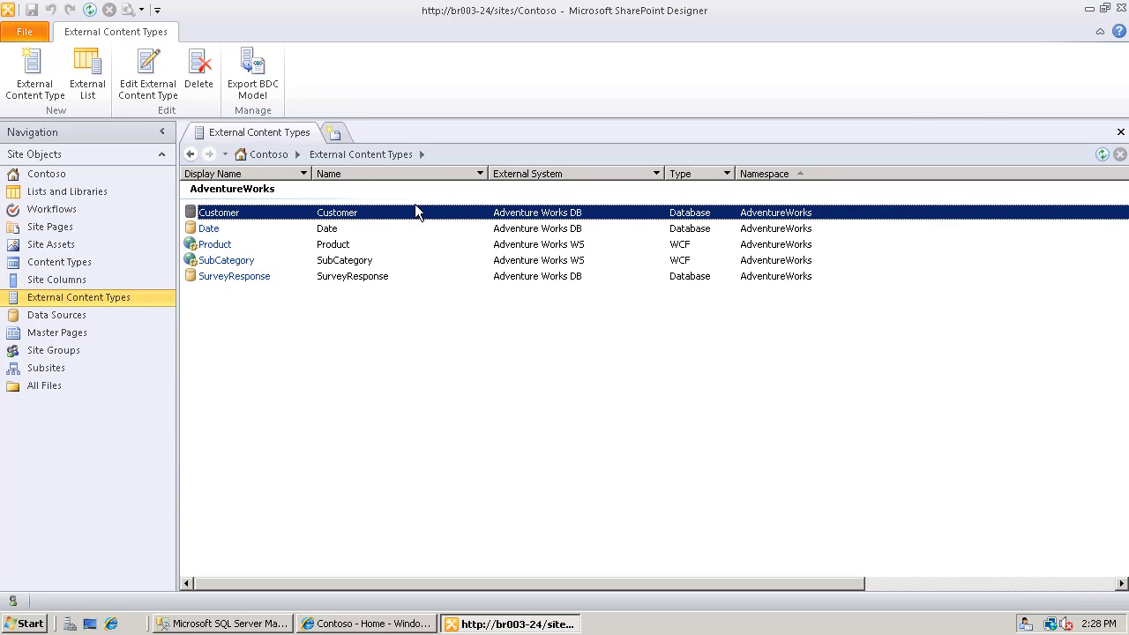
double_click(236, 228)
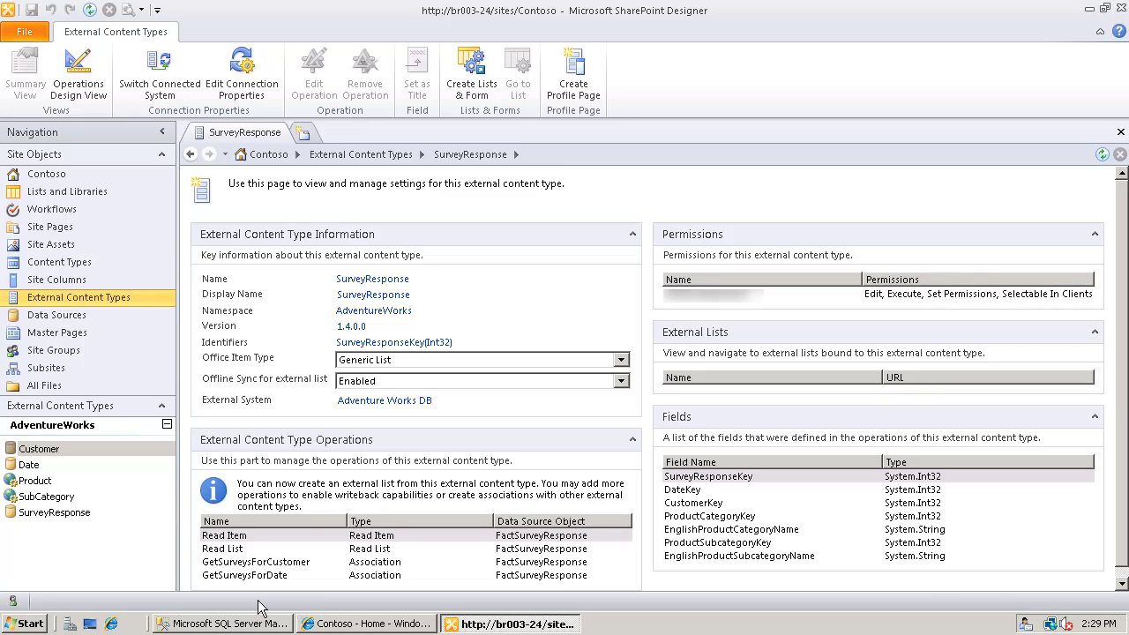
Switch to SQL Server Management Studio and review the query results for the customer and date tables.
left_click(231, 624)
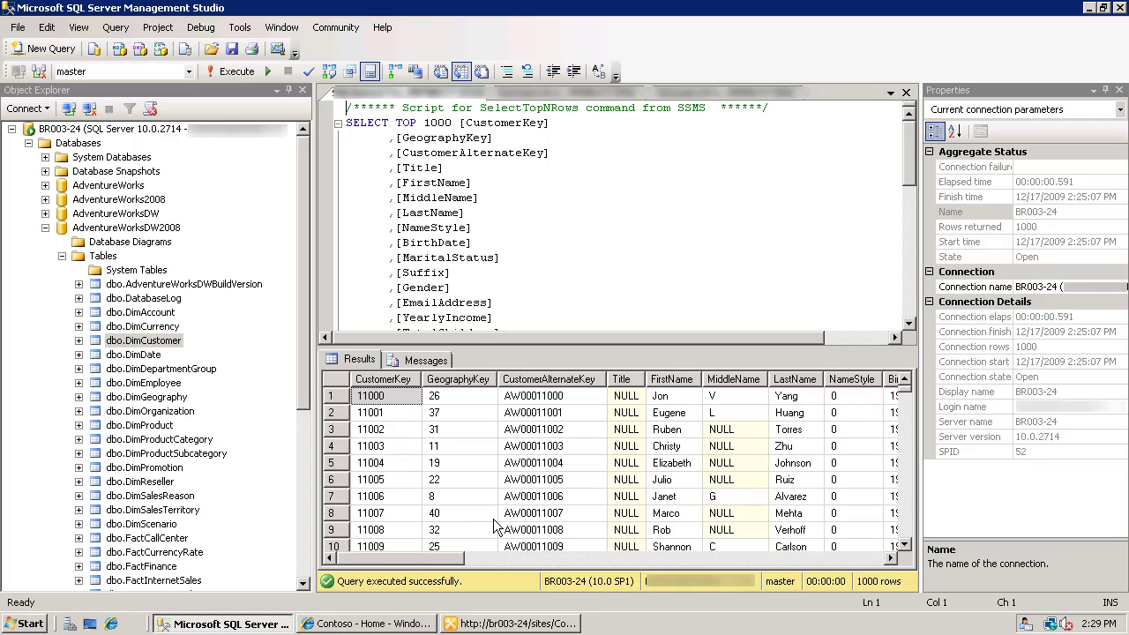
mouse_move(436, 560)
left_mouse_down()
mouse_move(527, 567)
mouse_move(416, 559)
left_mouse_up()
left_click(569, 92)
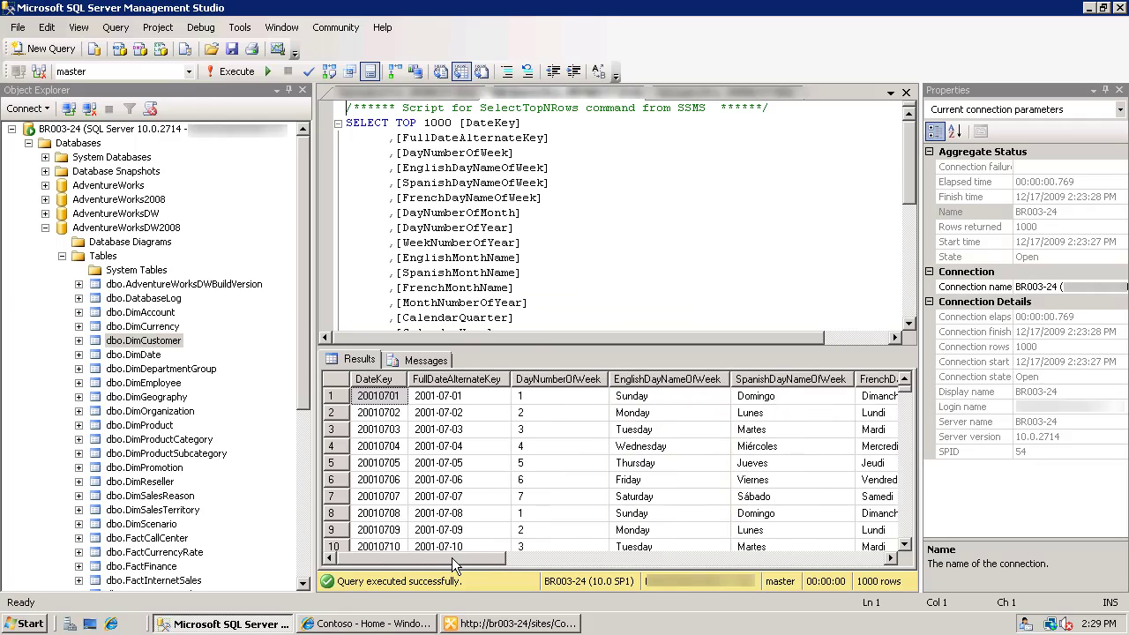
mouse_move(451, 557)
left_mouse_down()
mouse_move(713, 581)
mouse_move(445, 547)
left_mouse_up()
Examine the FactSurveyResponse query results, focusing on the SurveyResponseKey, DateKey and CustomerKey columns.
key("ctrl+Tab")
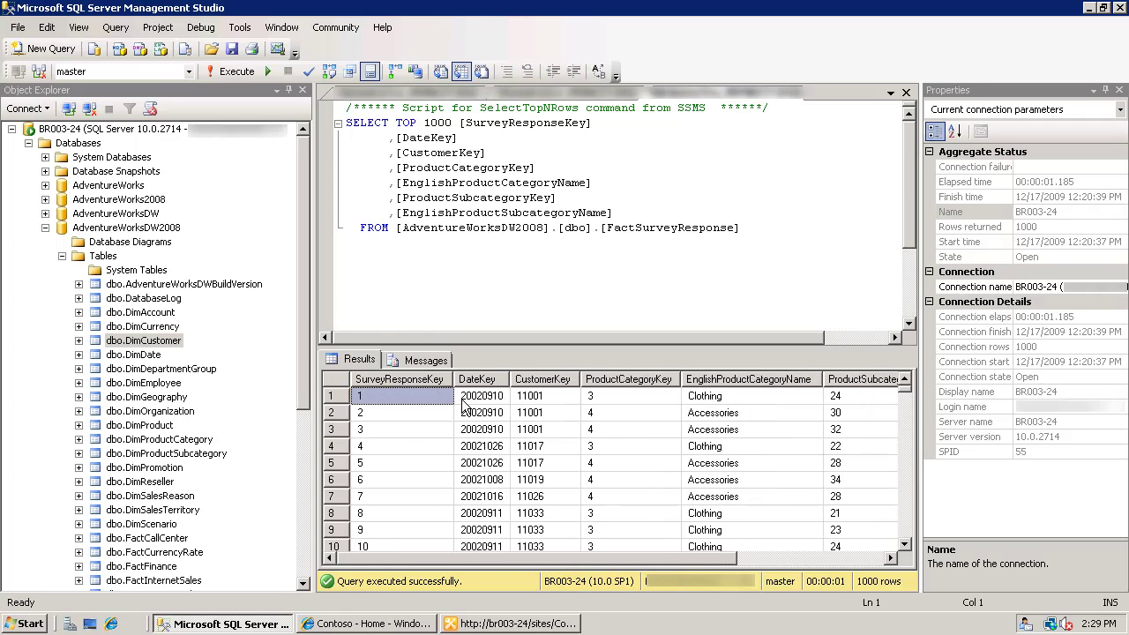
key("Down")
key("Down")
key("Down")
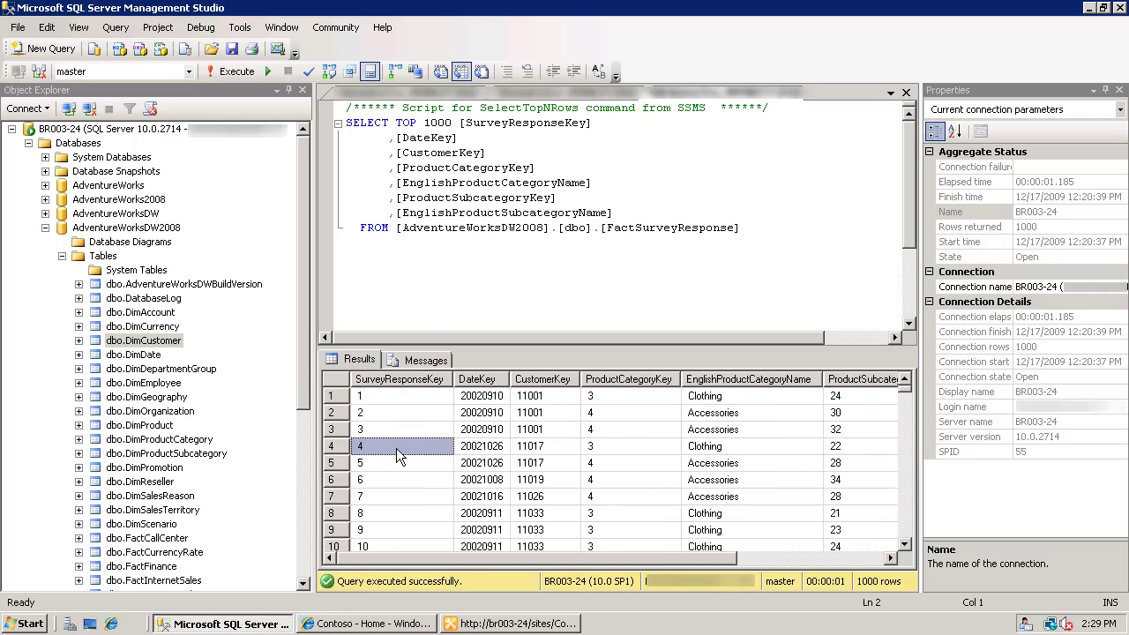
left_click(488, 397)
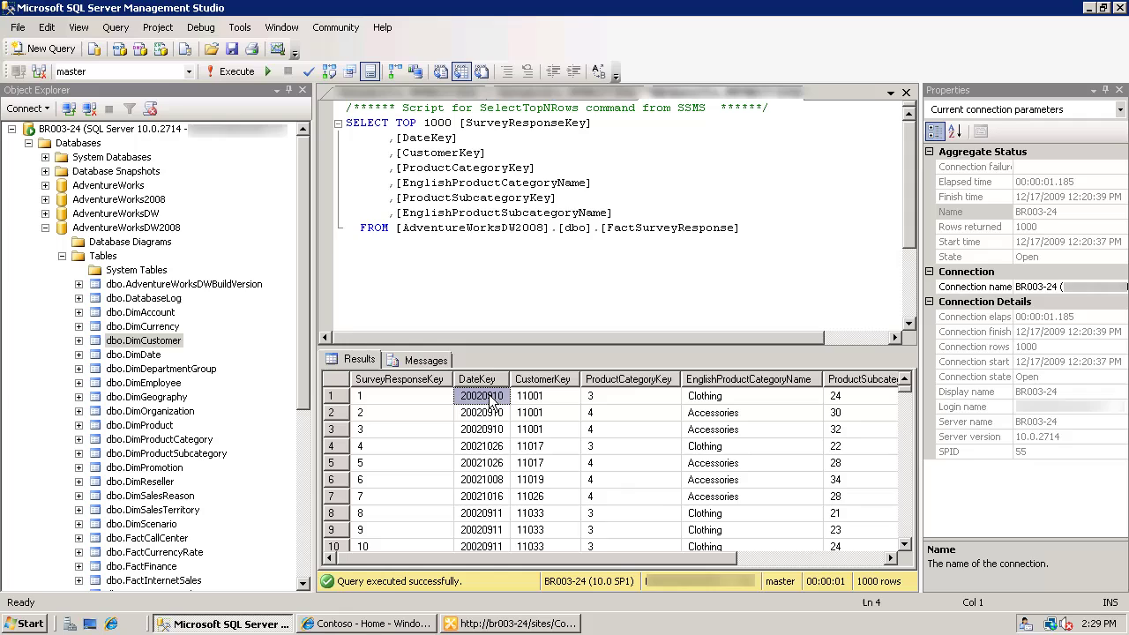
left_click(569, 399, "shift")
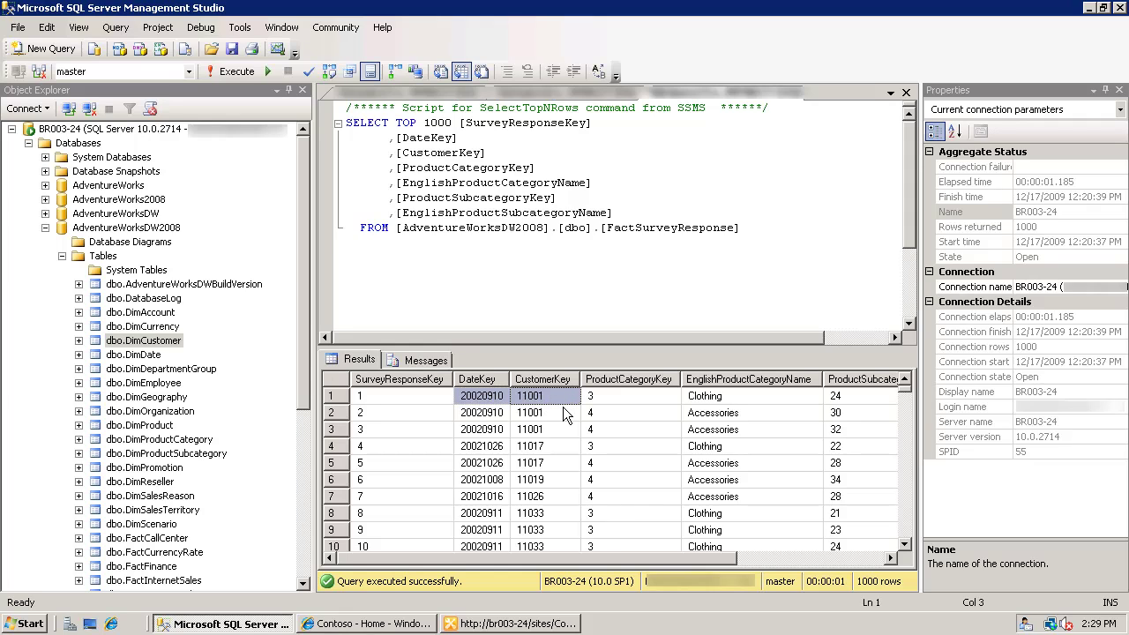
left_click(563, 411)
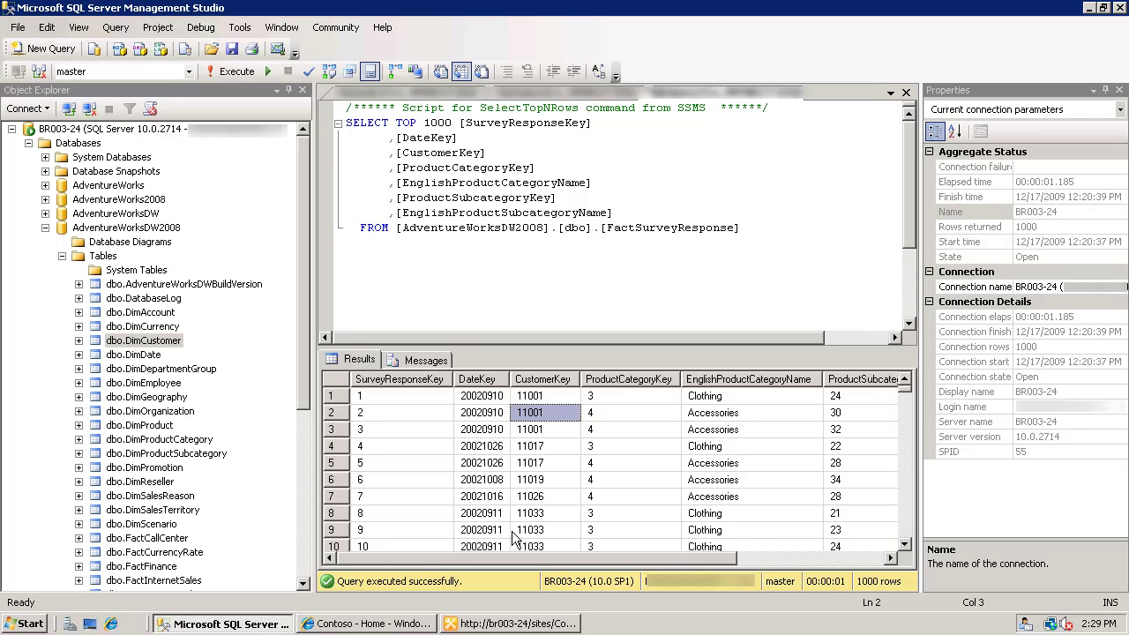
Return to SharePoint Designer and remove the GetSurveysForCustomer association from the SurveyResponse content type's operations.
left_click(497, 624)
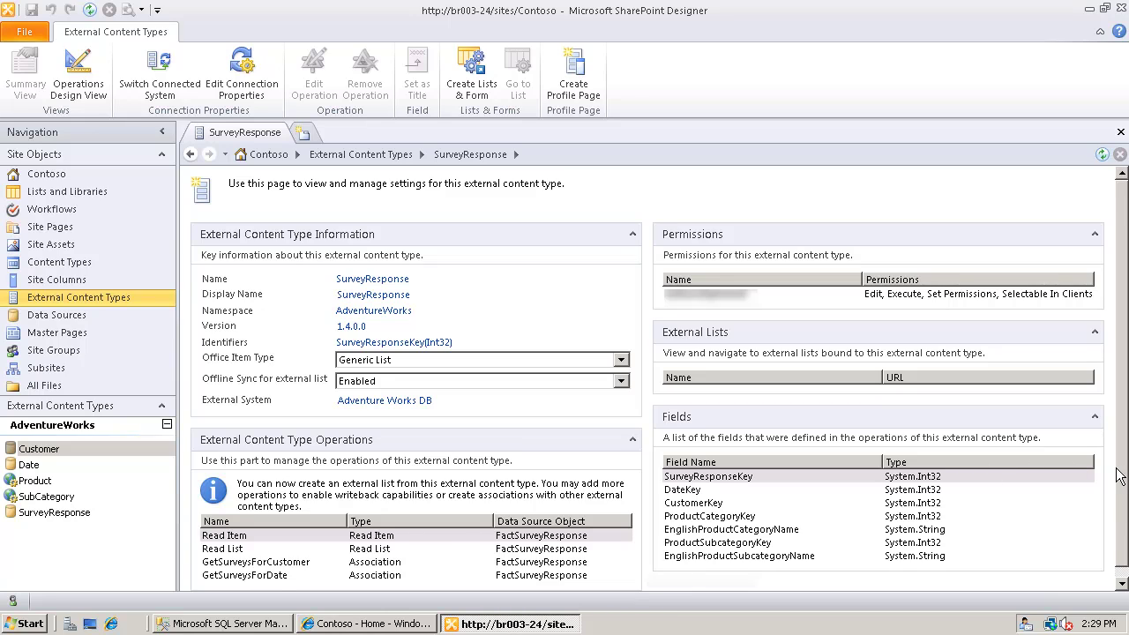
scroll(1114, 476, "down", 1)
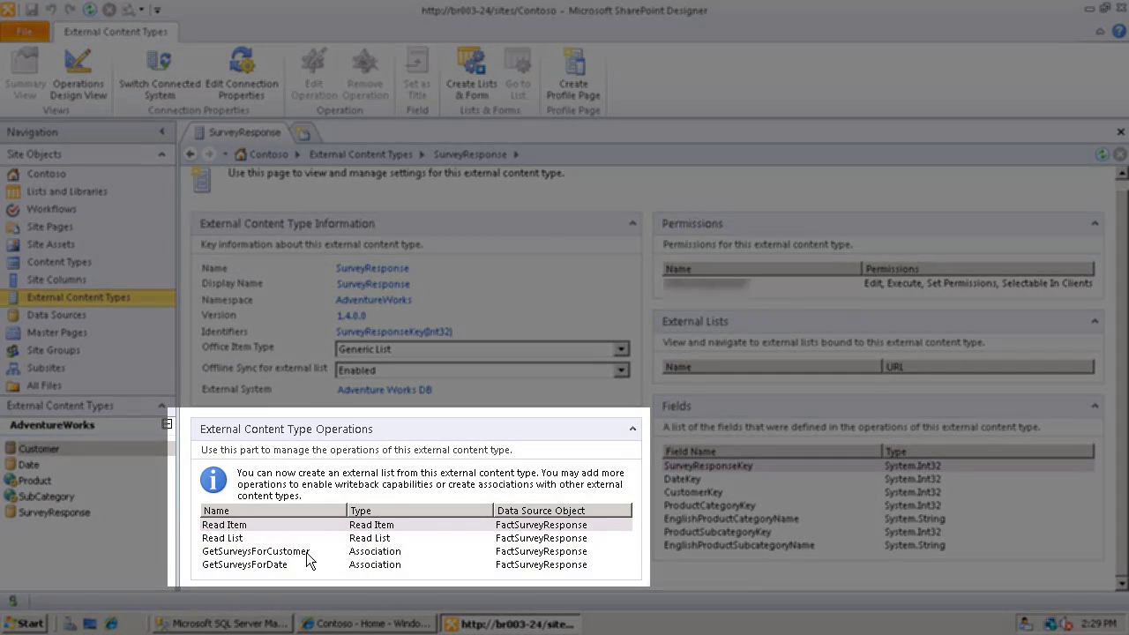
left_click(306, 552)
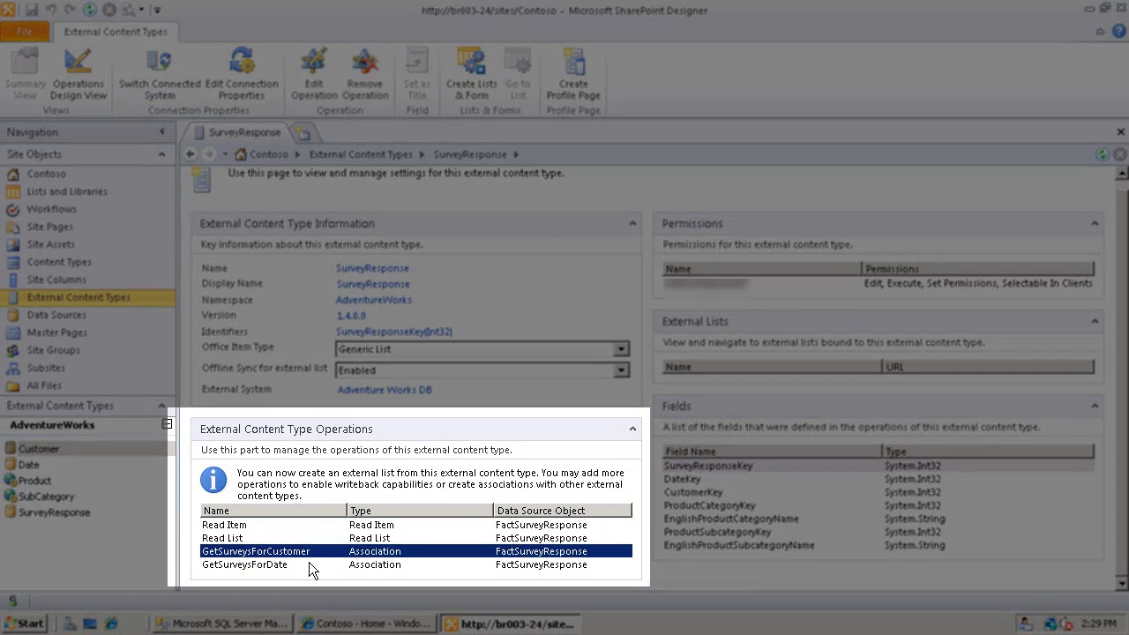
left_click(309, 561)
left_click(317, 550)
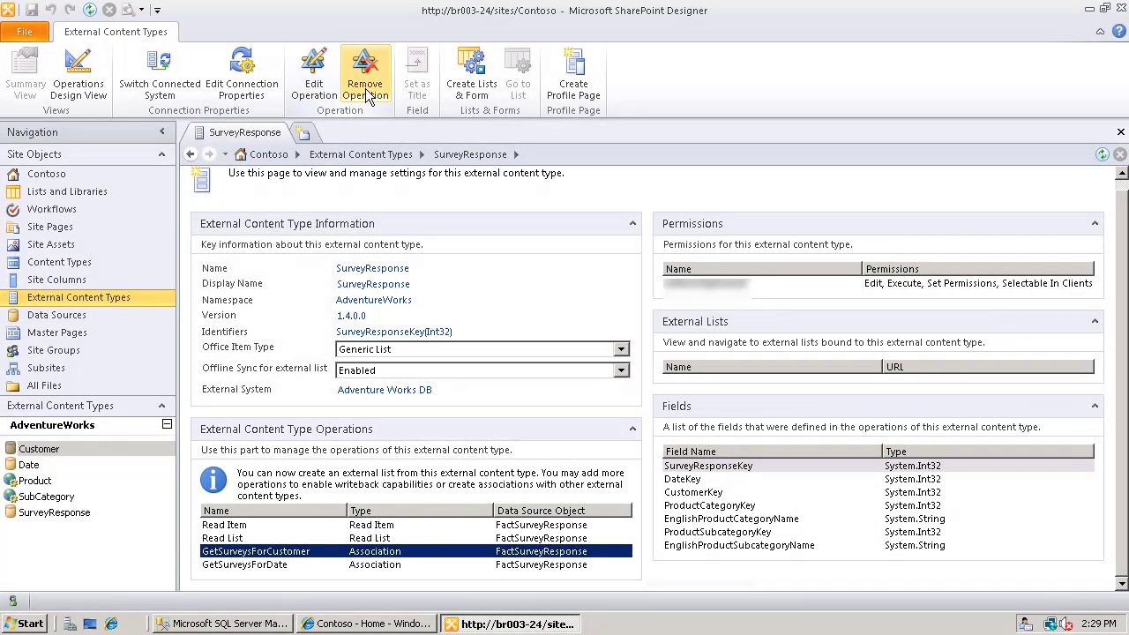
left_click(367, 96)
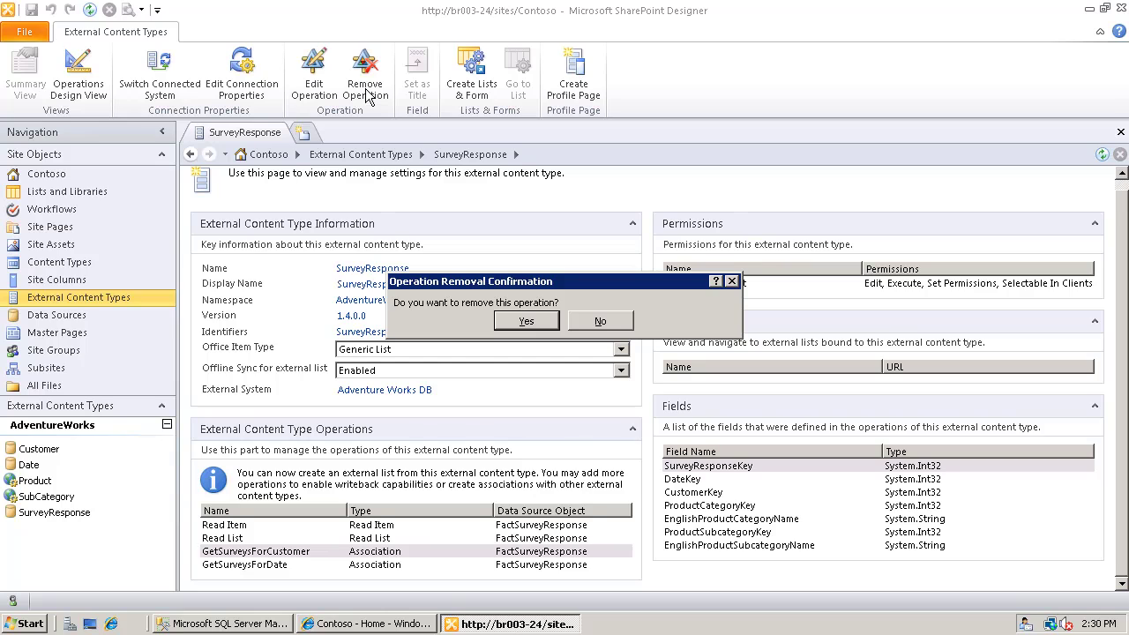
left_click(527, 321)
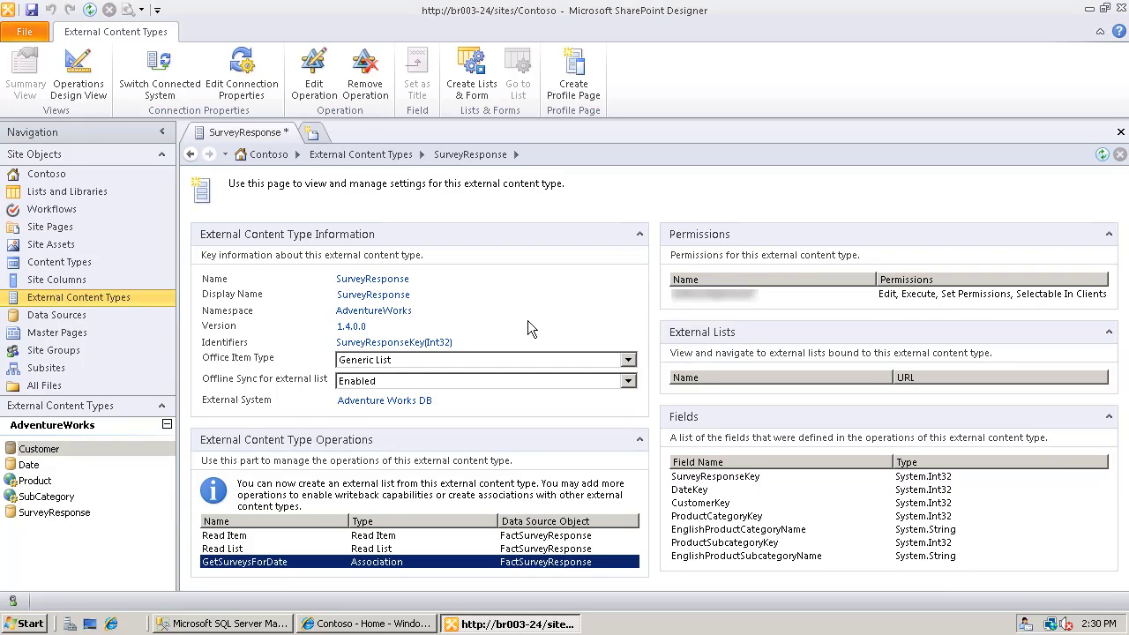
Switch the SurveyResponse content type between its summary and operations design views, ending in Operations Design View.
left_click(78, 84)
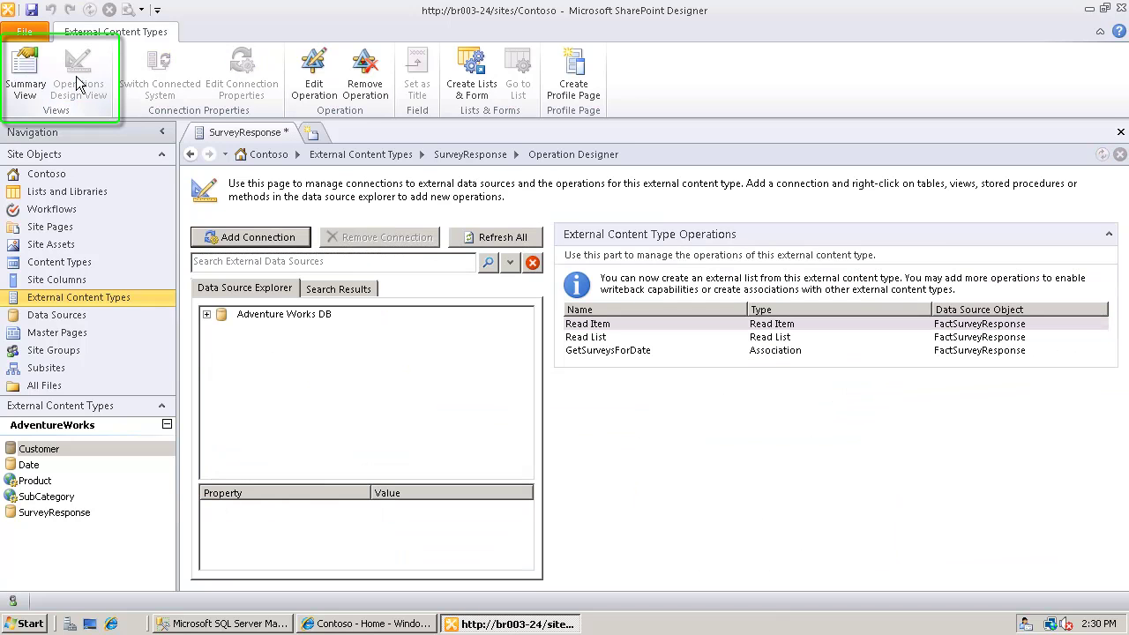
left_click(25, 78)
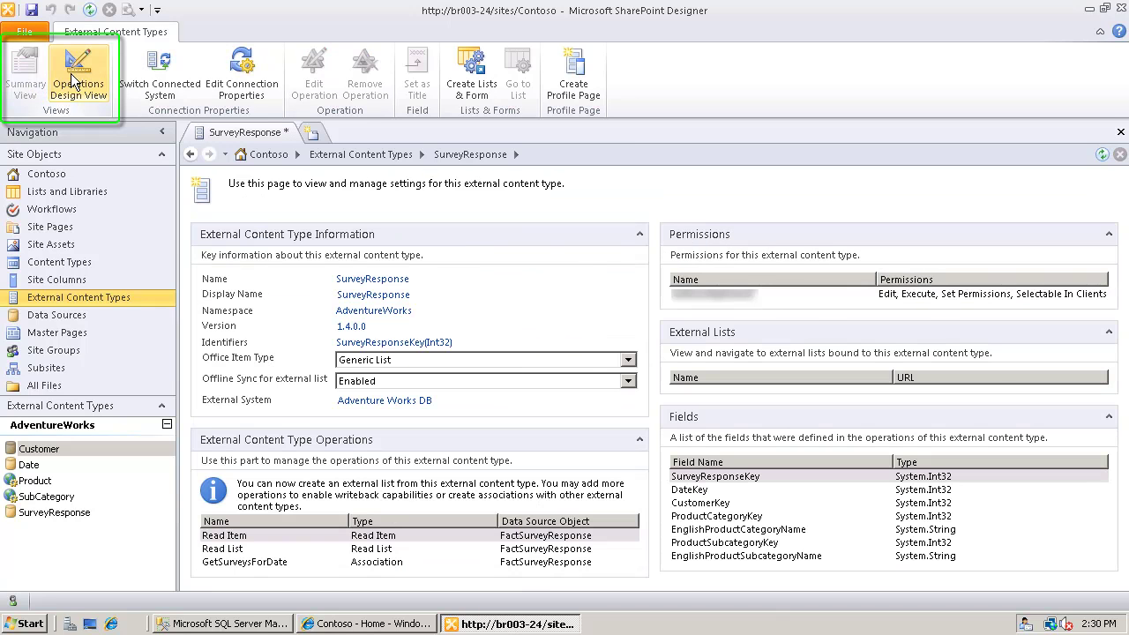
left_click(76, 81)
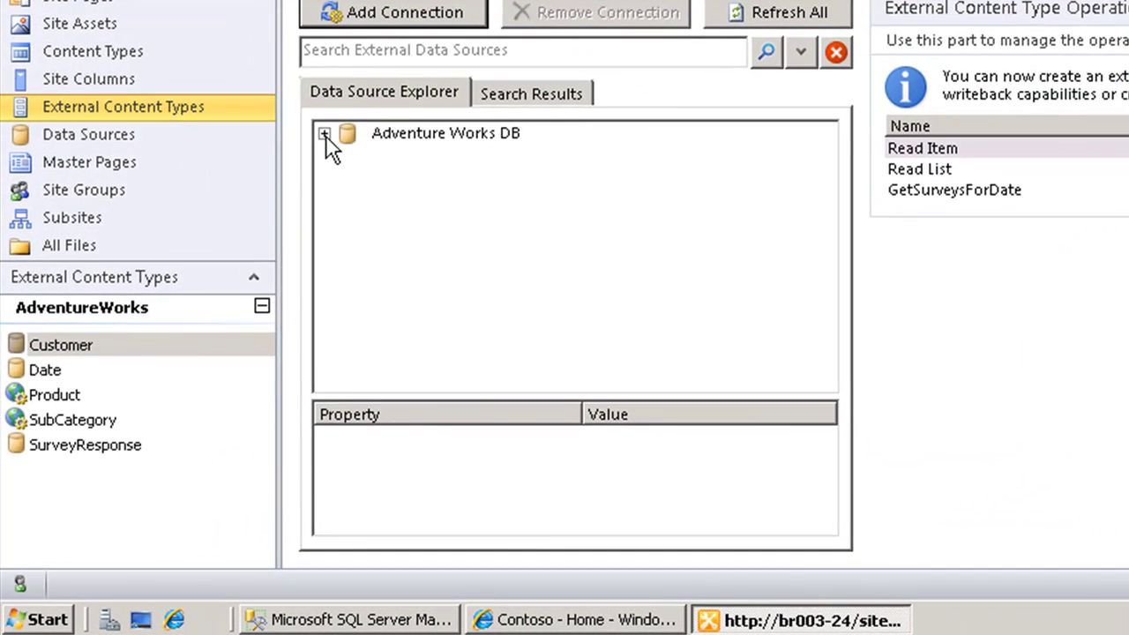
Look through the routines, views and tables of Adventure Works DB, comparing the tables with those in SQL Server Management Studio.
left_click(207, 315)
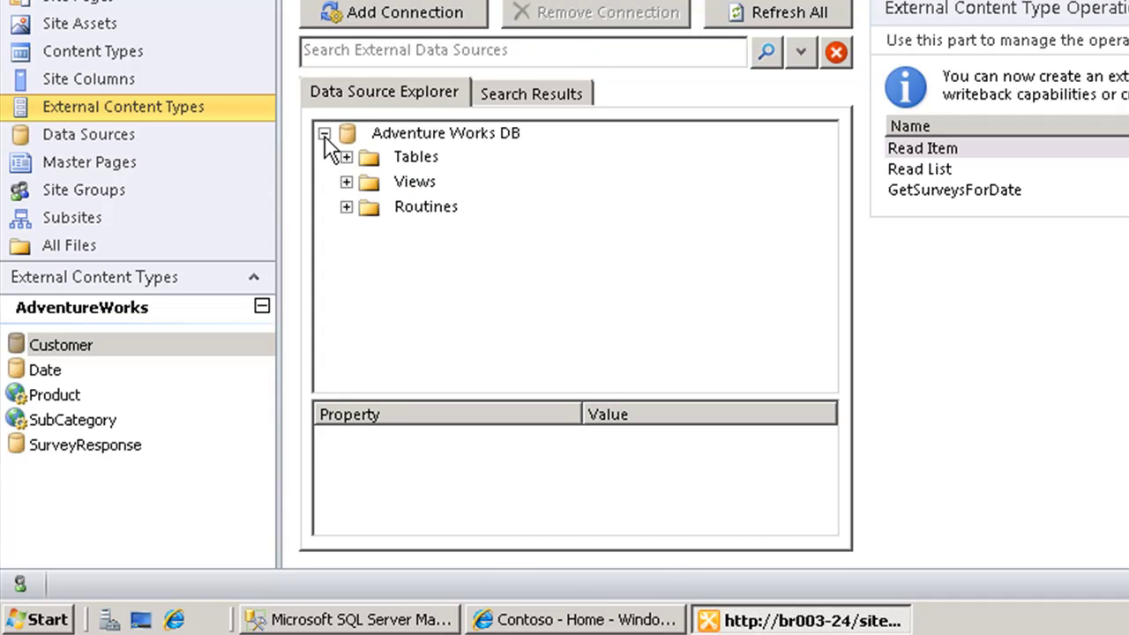
left_click(345, 206)
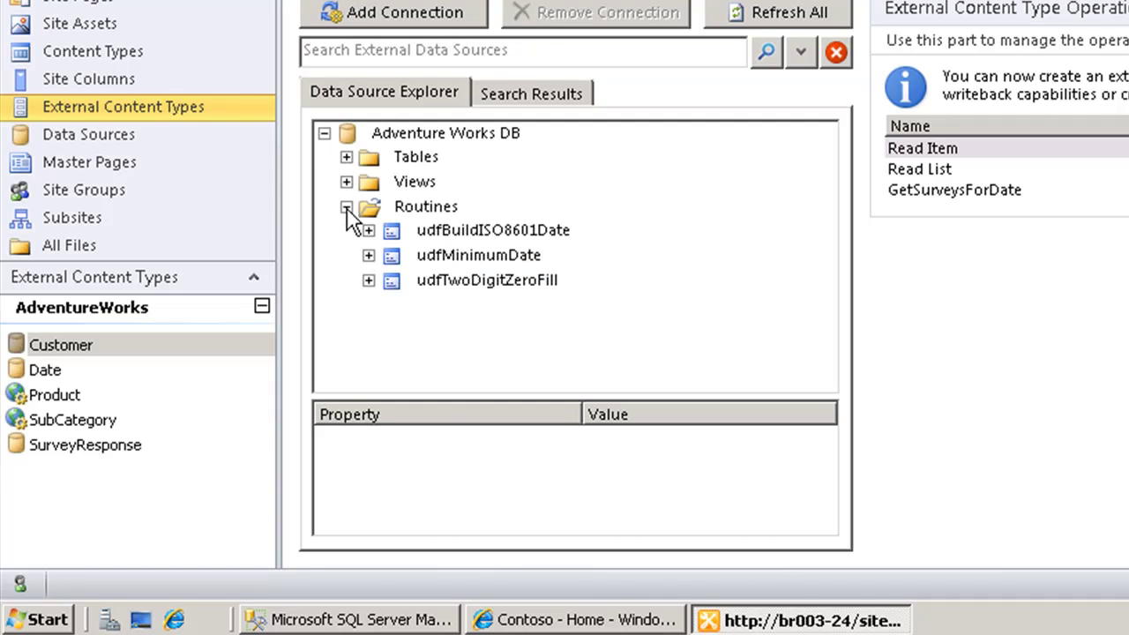
left_click(346, 208)
left_click(347, 181)
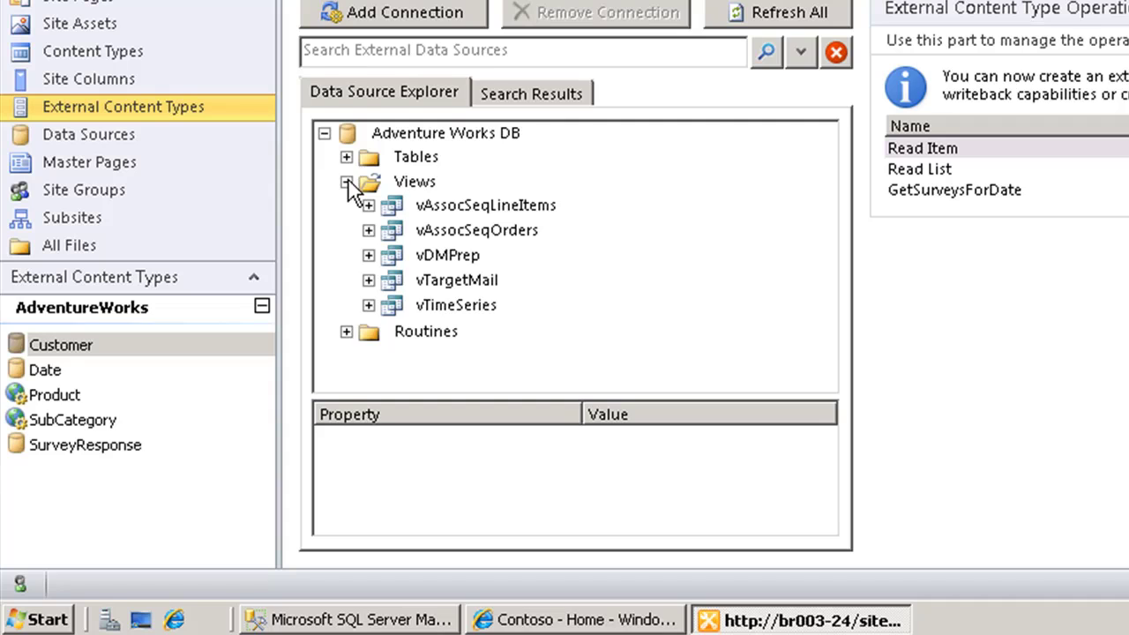
left_click(346, 182)
left_click(347, 157)
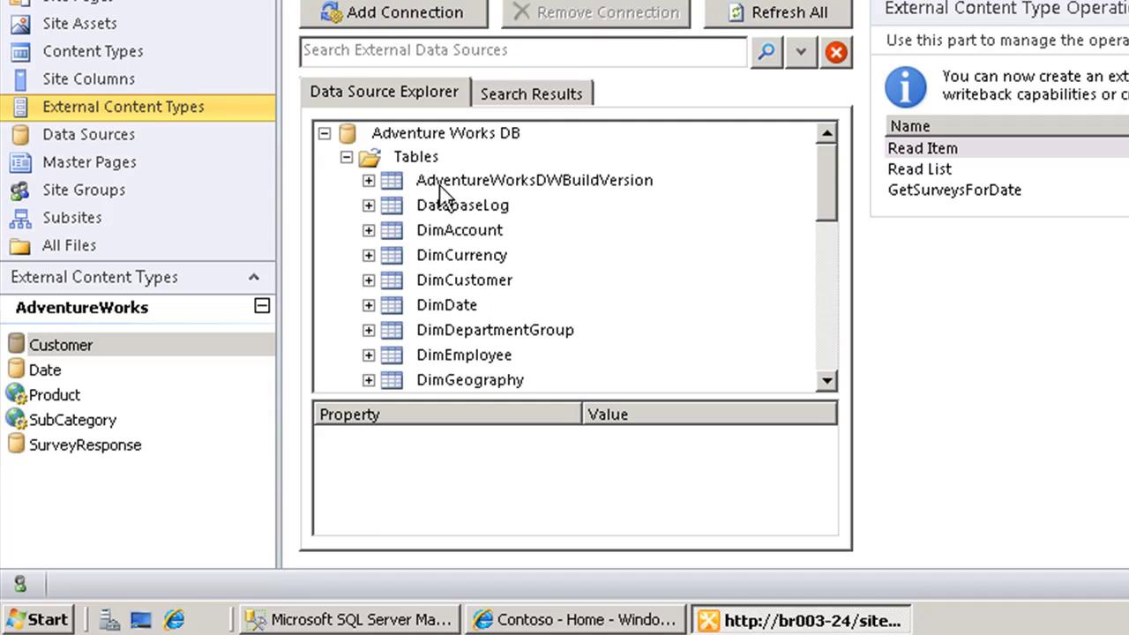
left_click(415, 619)
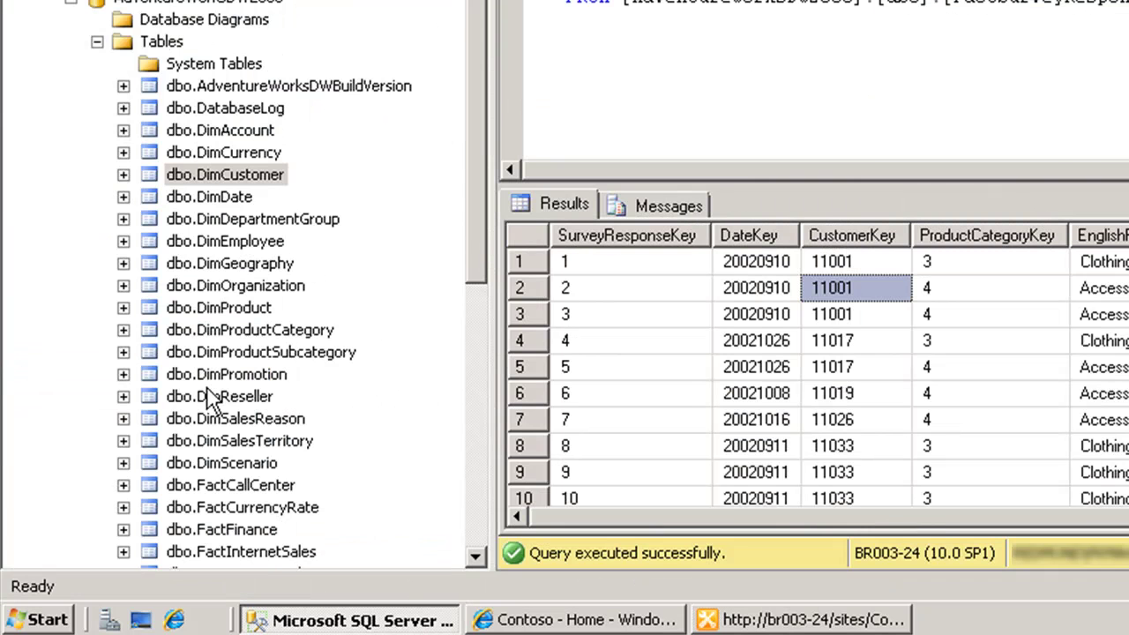
left_click(754, 622)
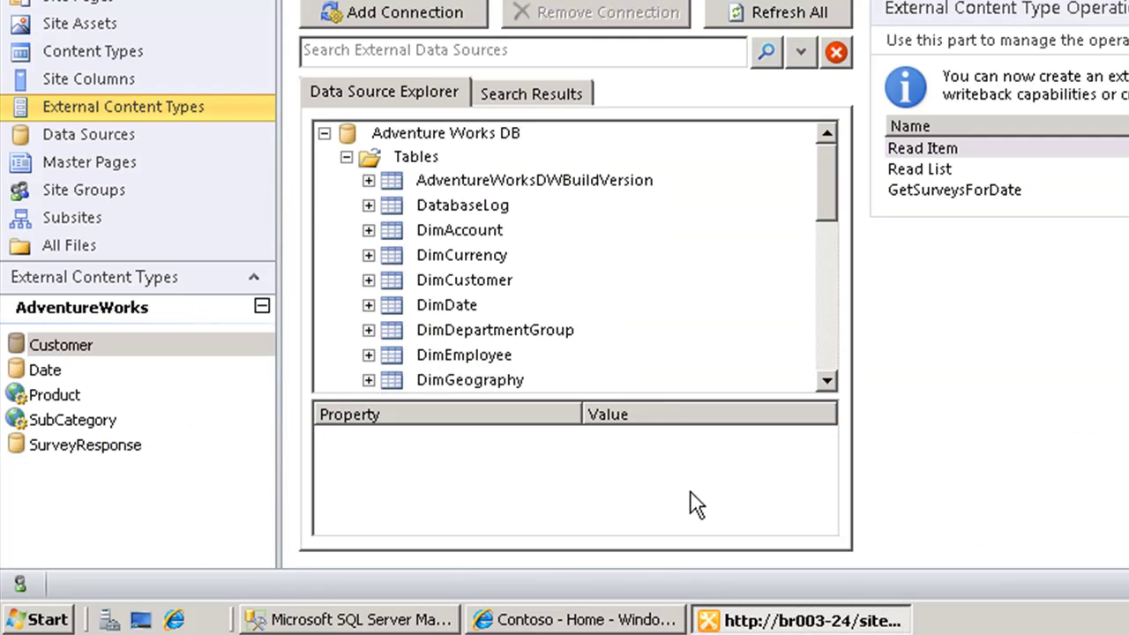
Inspect the DateKey and CustomerKey columns of the FactSurveyResponse table, then collapse the table.
left_click_drag(836, 191, 834, 345)
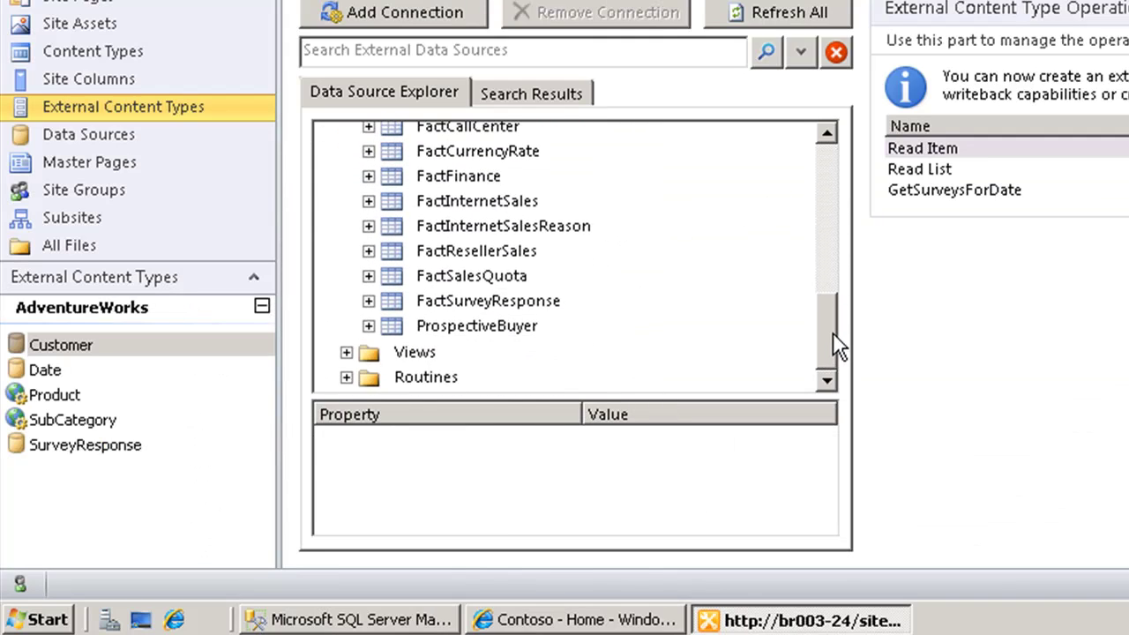
left_click(526, 313)
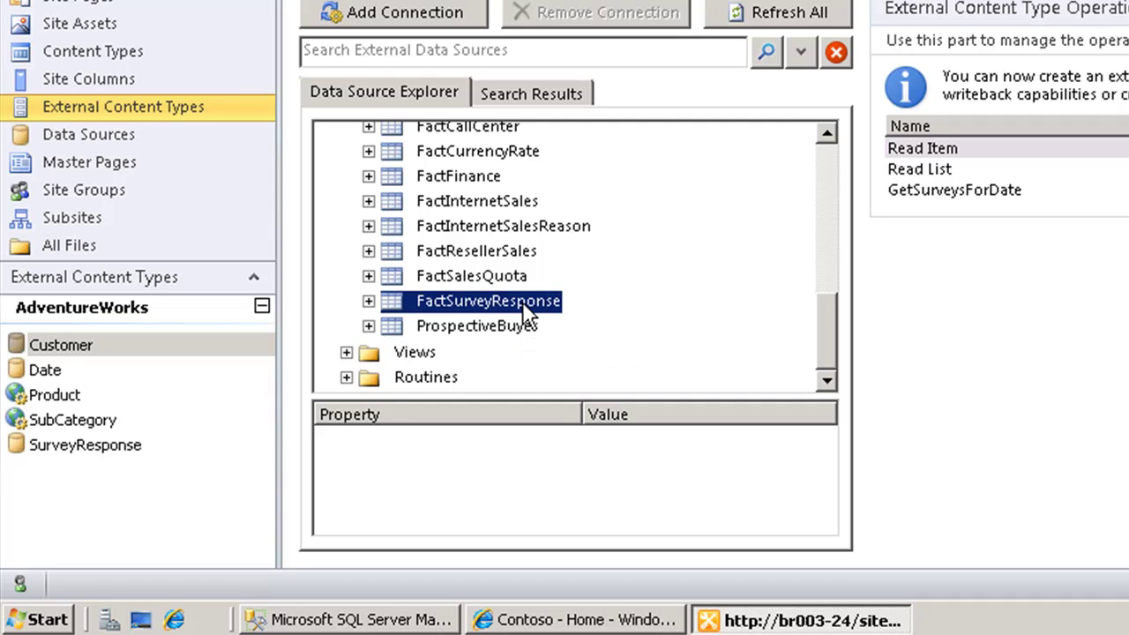
left_click(369, 301)
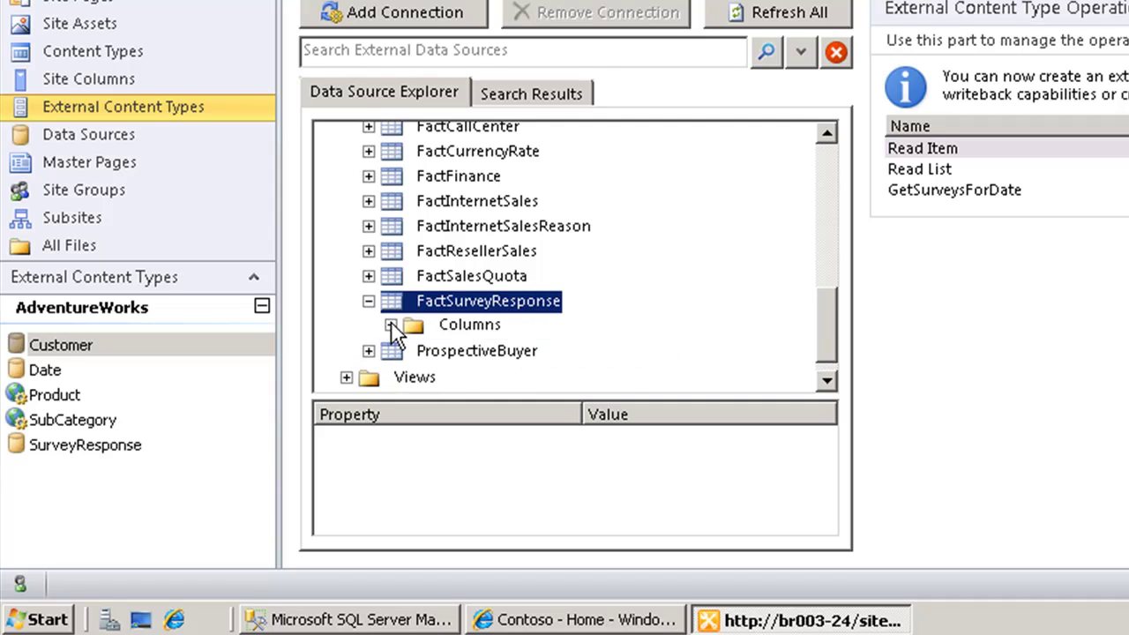
left_click(389, 325)
mouse_move(825, 337)
left_mouse_down()
mouse_move(834, 355)
mouse_move(835, 335)
left_mouse_up()
left_click(487, 235)
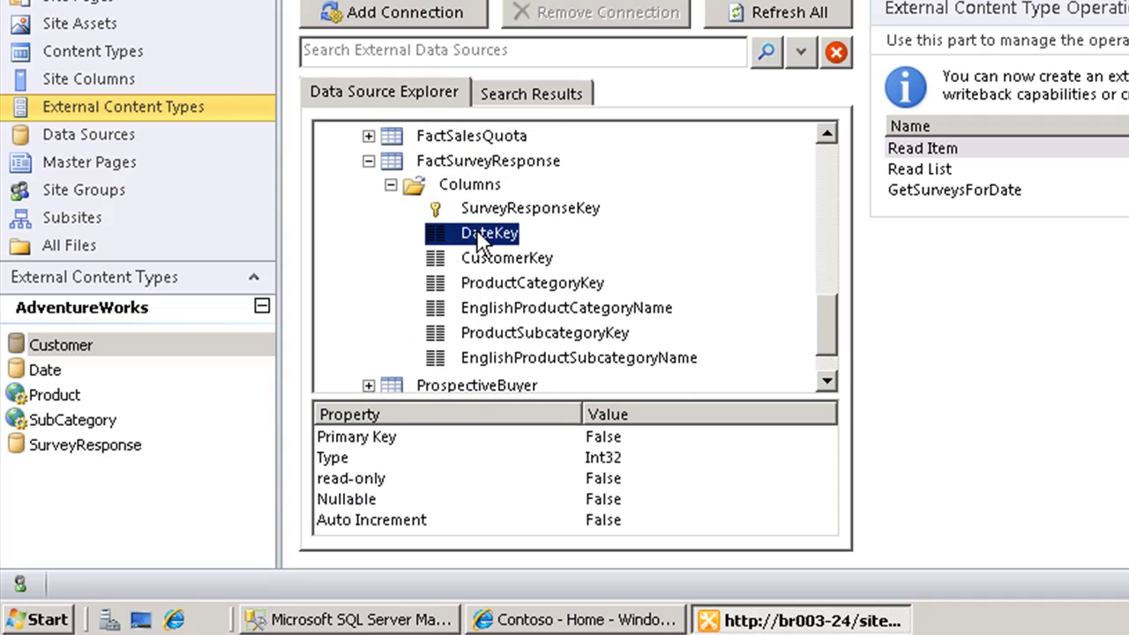
left_click(487, 256)
left_click(487, 233)
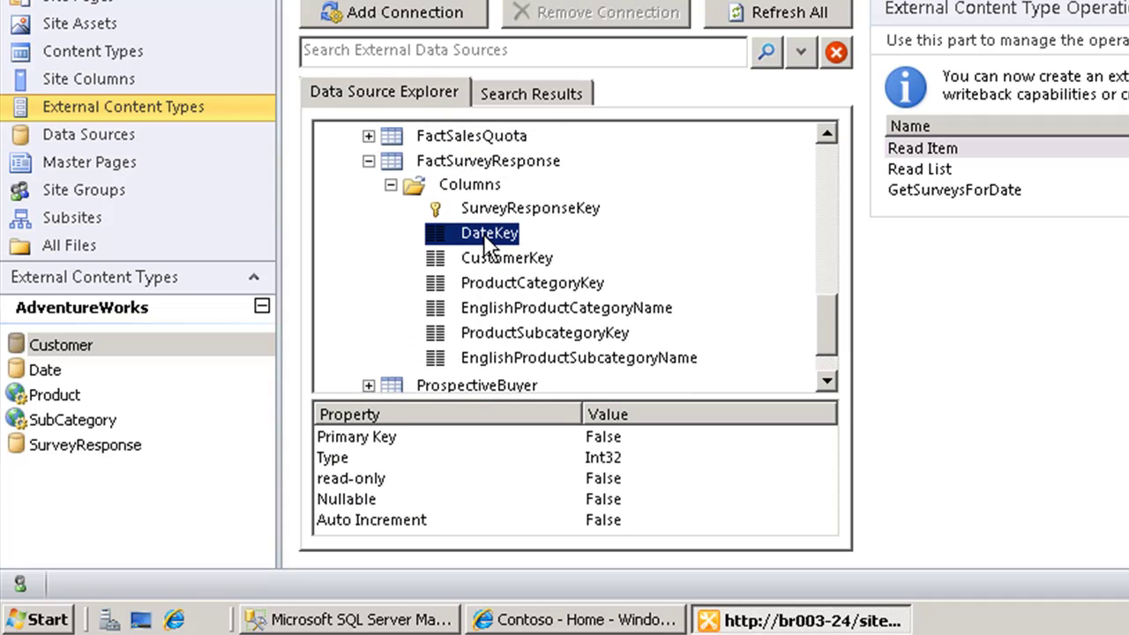
left_click(369, 162)
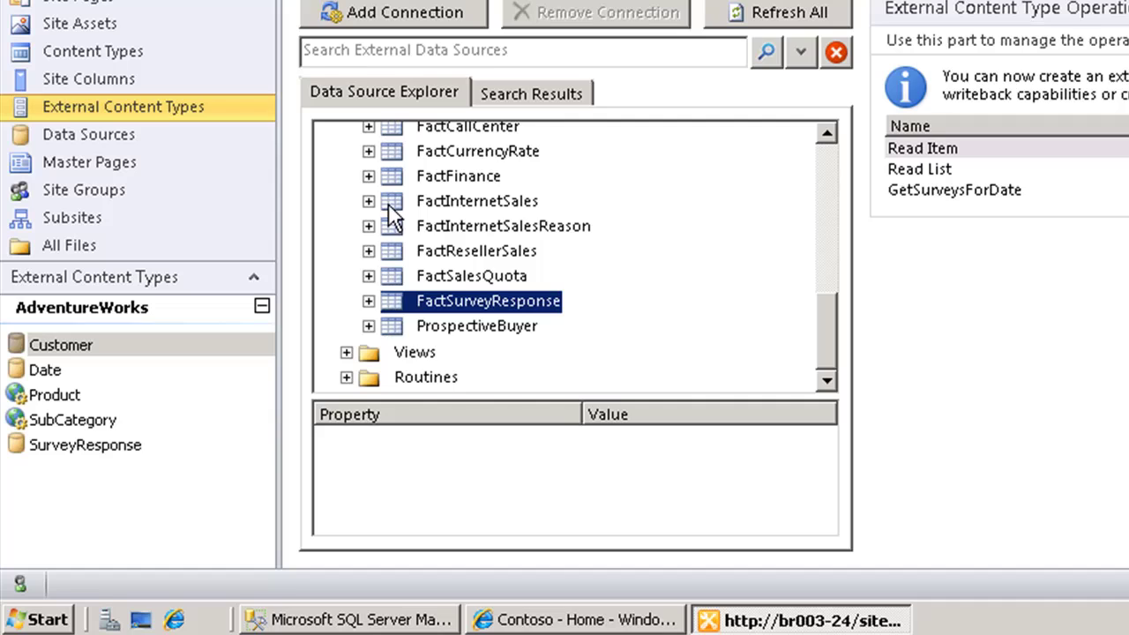
Start a new association on the FactSurveyResponse table and name it GetSurveysForCustomer.
right_click(458, 301)
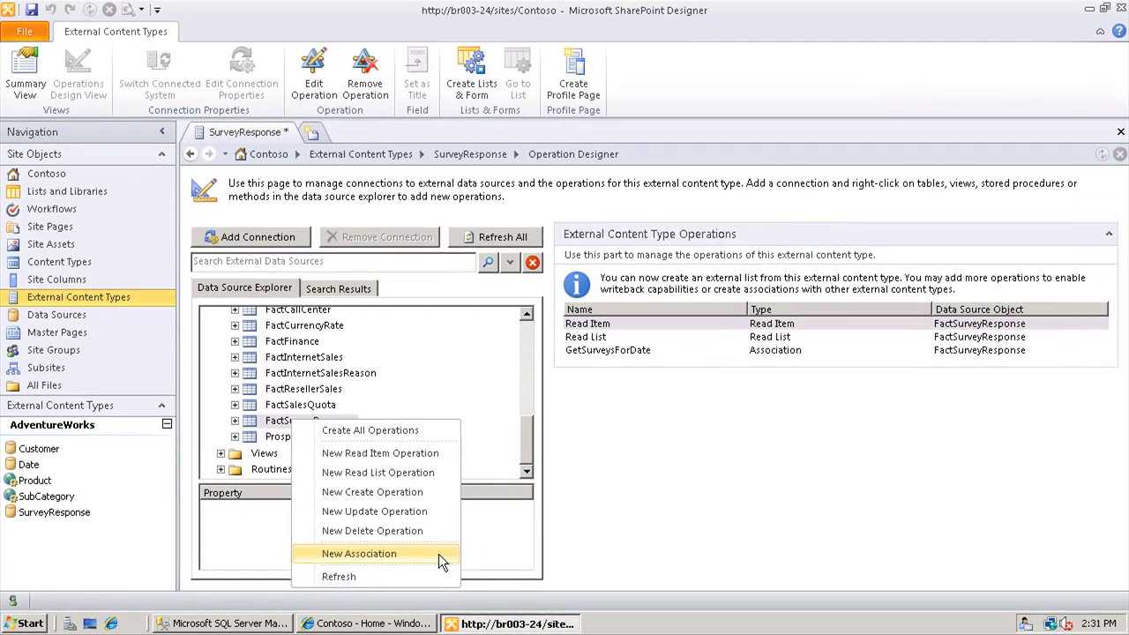
left_click(438, 554)
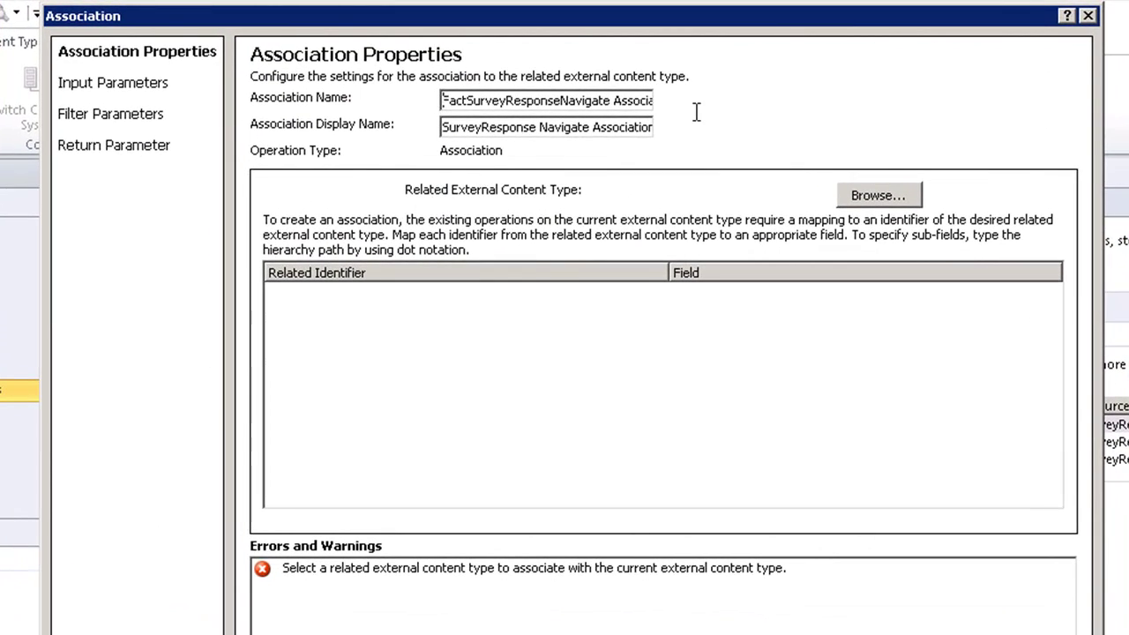
key("shift+Right")
key("shift+Right")
key("shift+Right")
key("shift+Right")
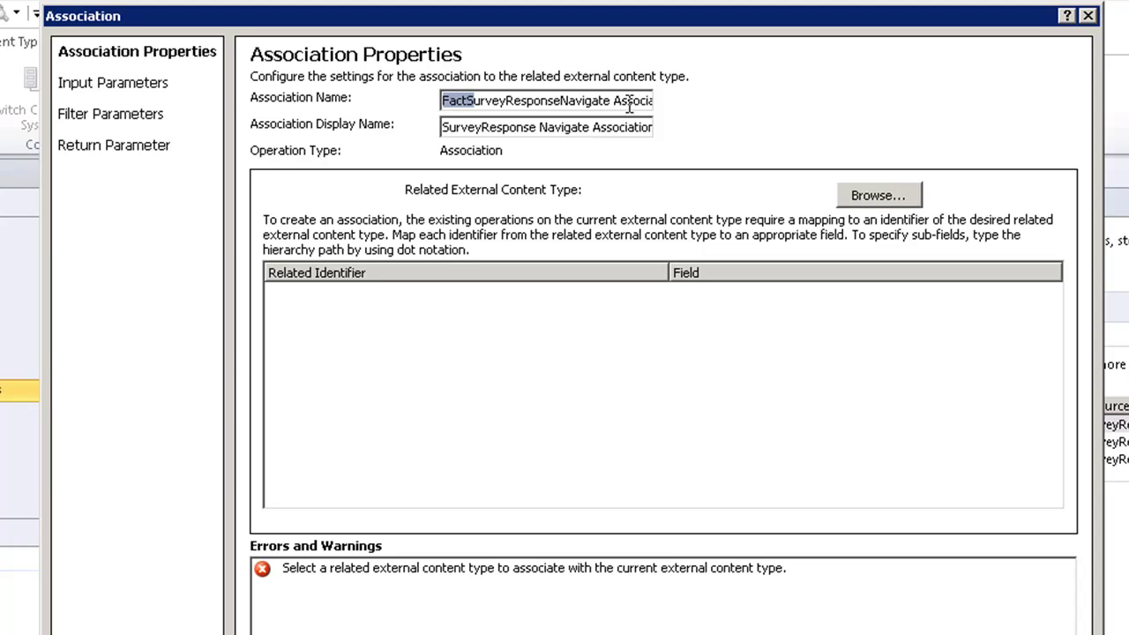
key("Delete")
key("Delete")
key("Delete")
key("Delete")
key("Delete")
key("Delete")
key("Delete")
key("Delete")
key("Delete")
key("Delete")
key("Delete")
key("Delete")
key("Delete")
key("Delete")
key("Delete")
key("Delete")
key("Delete")
key("Delete")
key("Delete")
key("Delete")
key("Delete")
key("Delete")
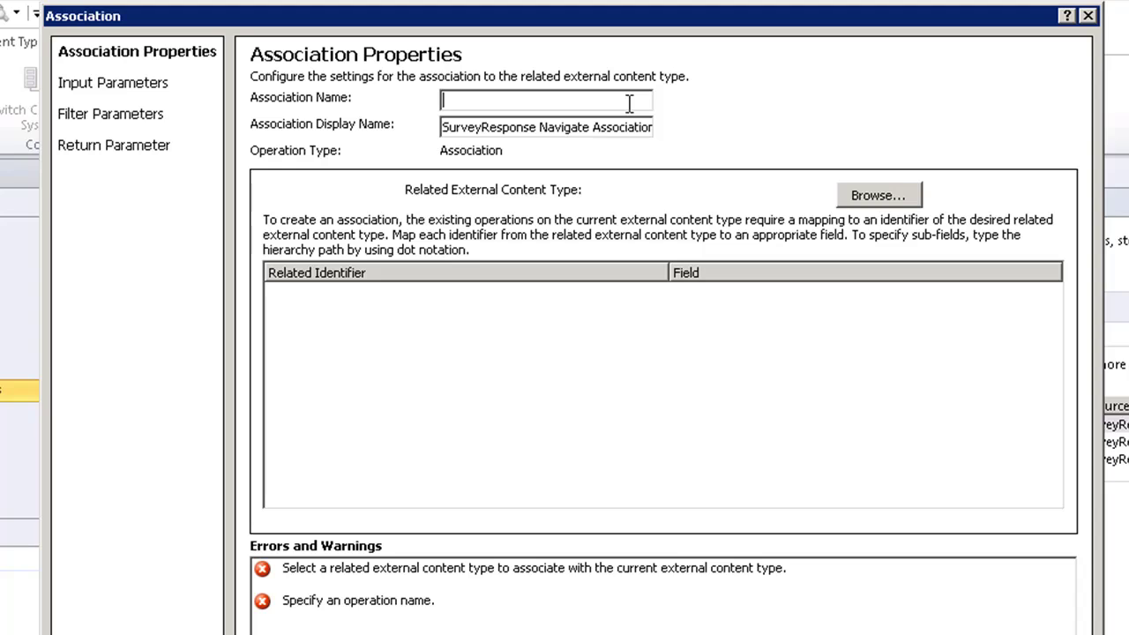
type("GetSurvey")
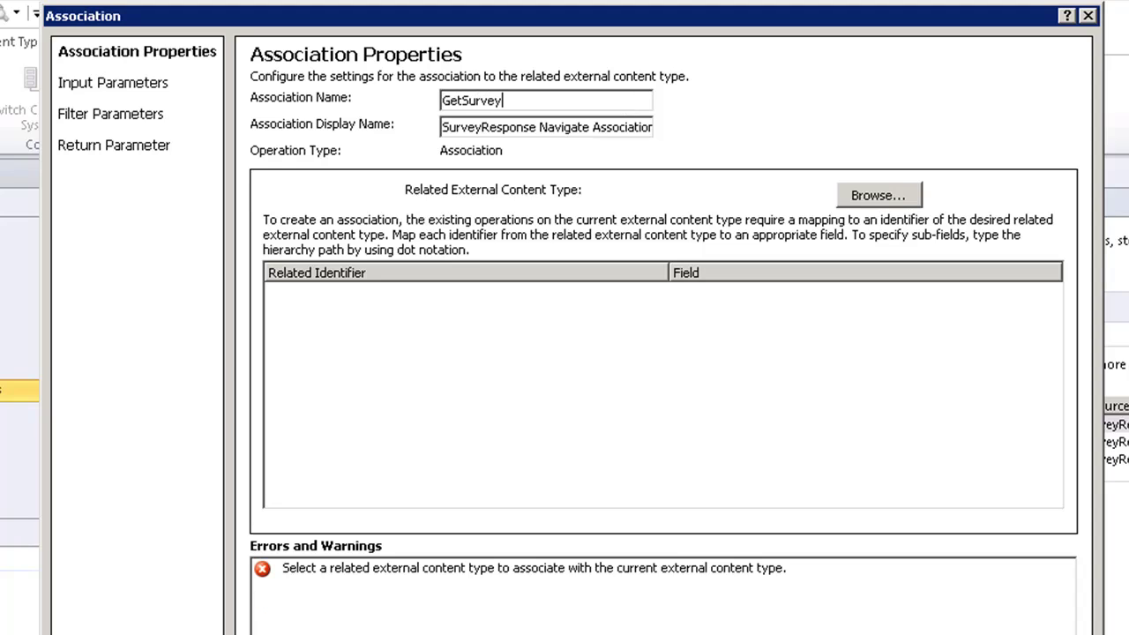
type("sForCustomer")
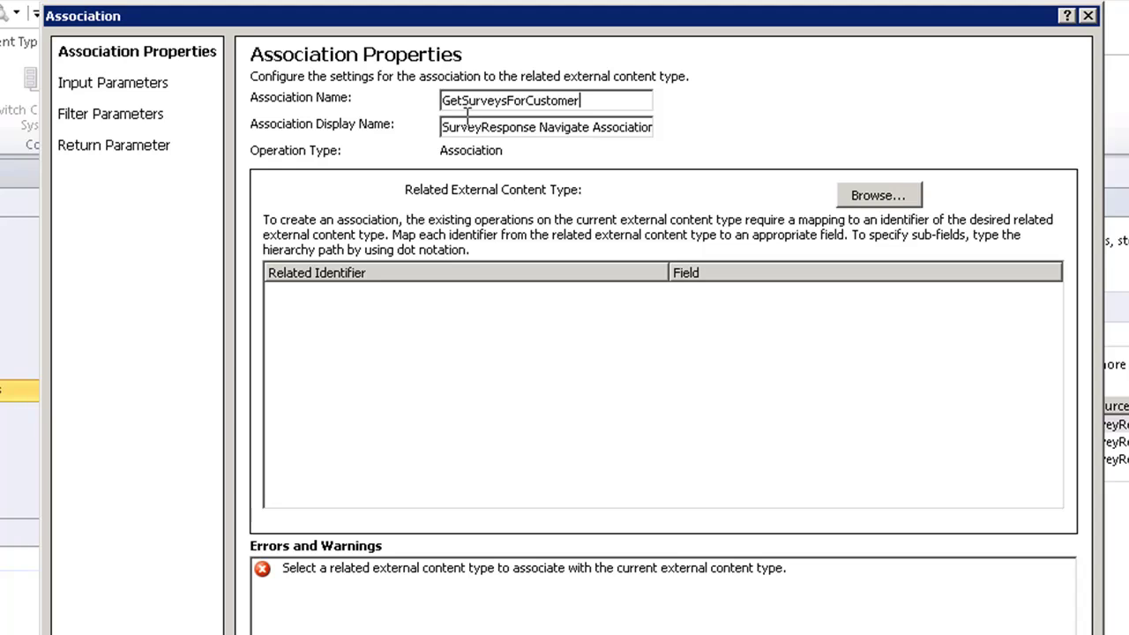
Set the association's display name to GetSurveysForCustomer.
left_click_drag(442, 125, 768, 123)
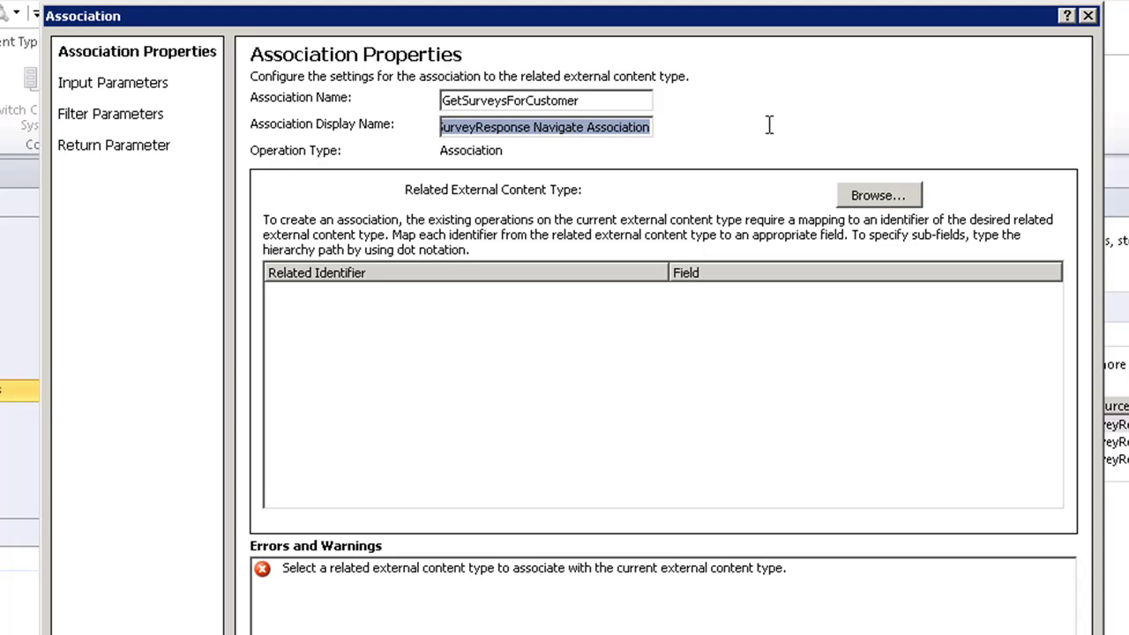
key("BackSpace")
type("GetS")
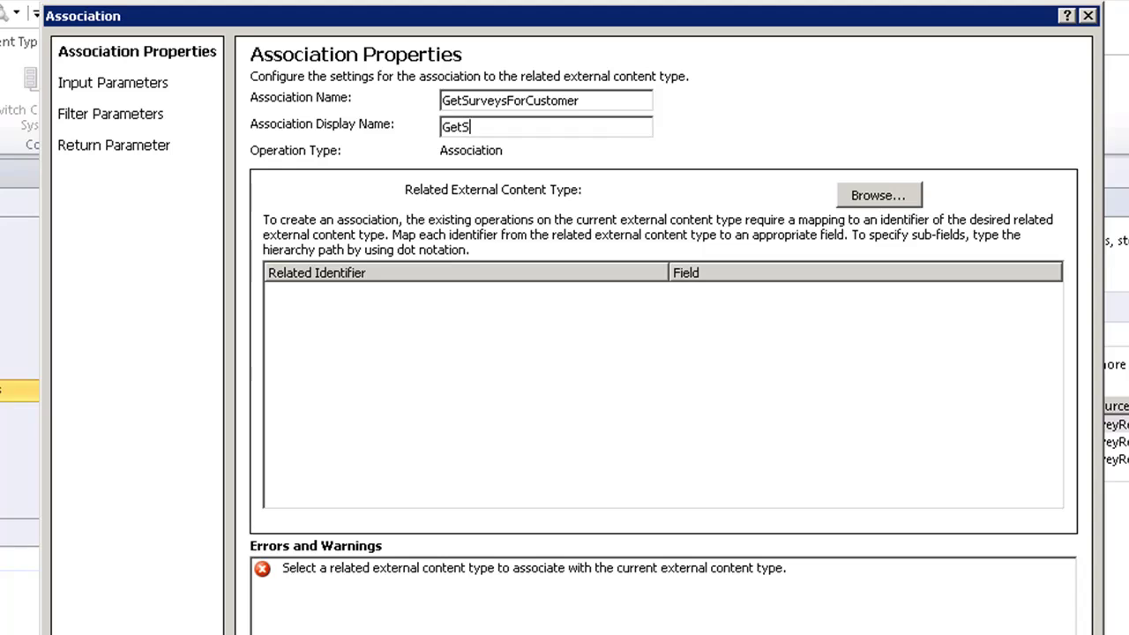
type("urveysForCus")
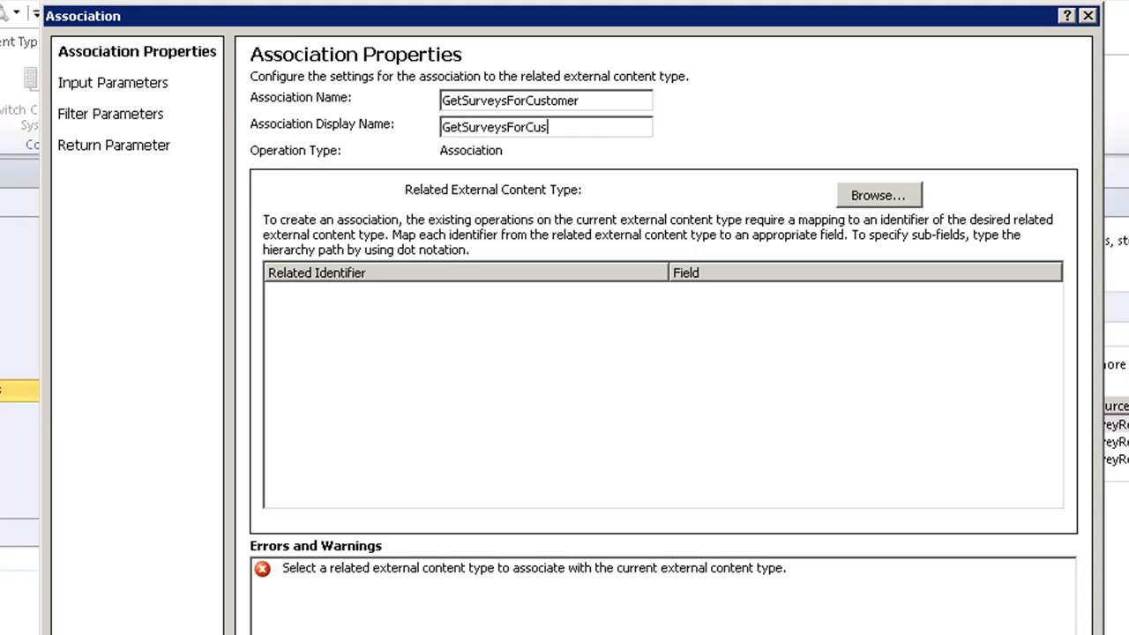
type("tomer")
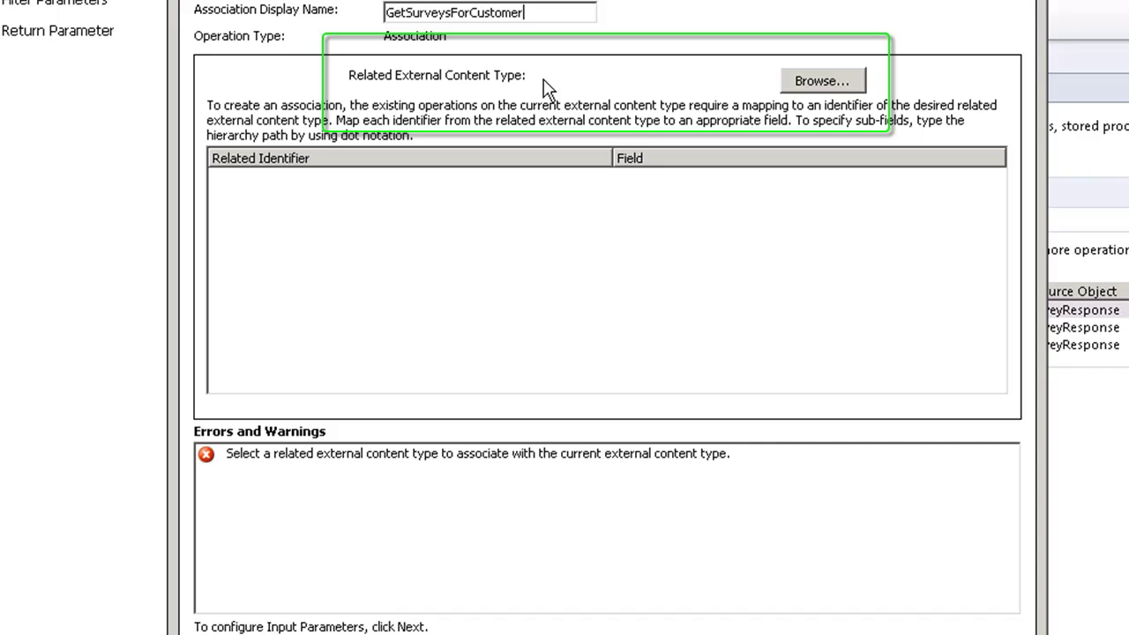
Relate the association to the Customer external content type, mapping its CustomerKey identifier to the CustomerKey field, and continue to the input parameters.
left_click(810, 81)
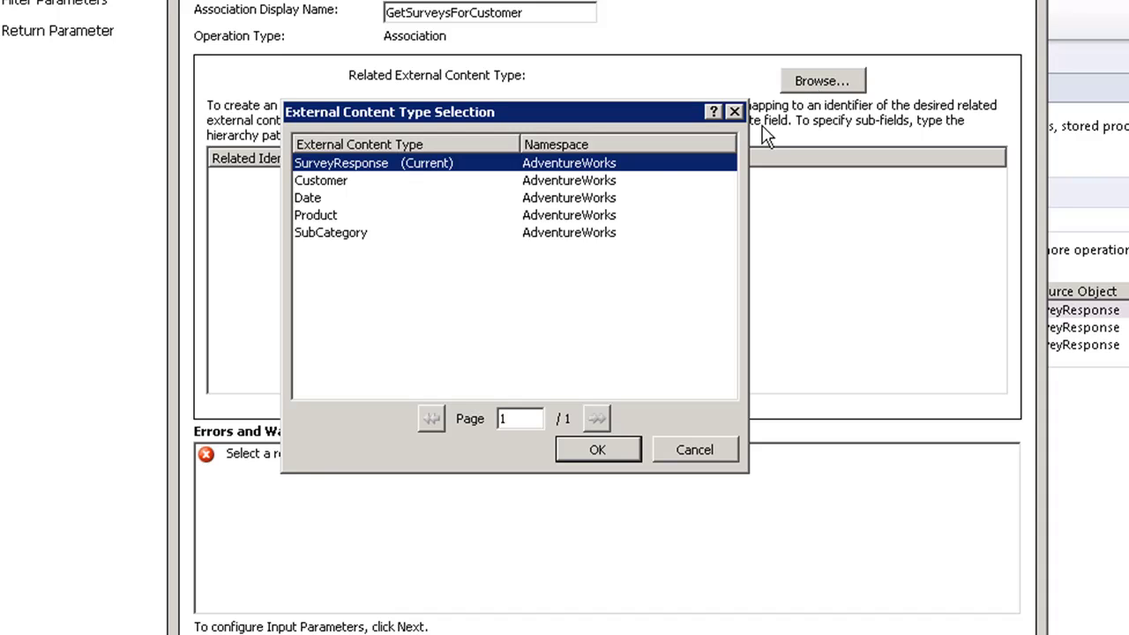
left_click(477, 182)
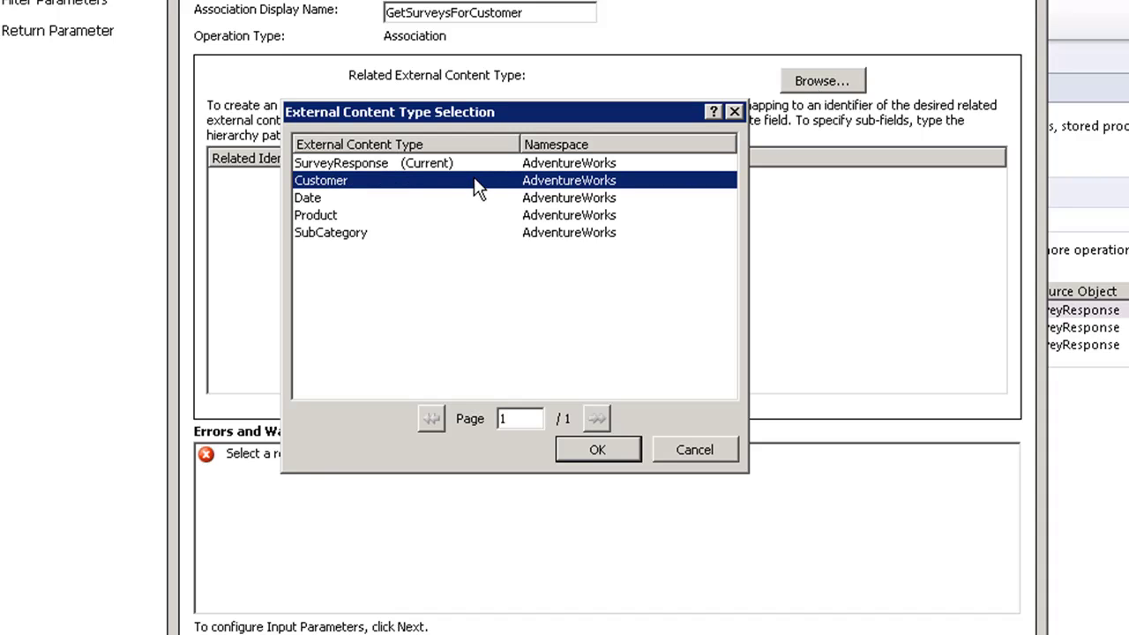
left_click(597, 450)
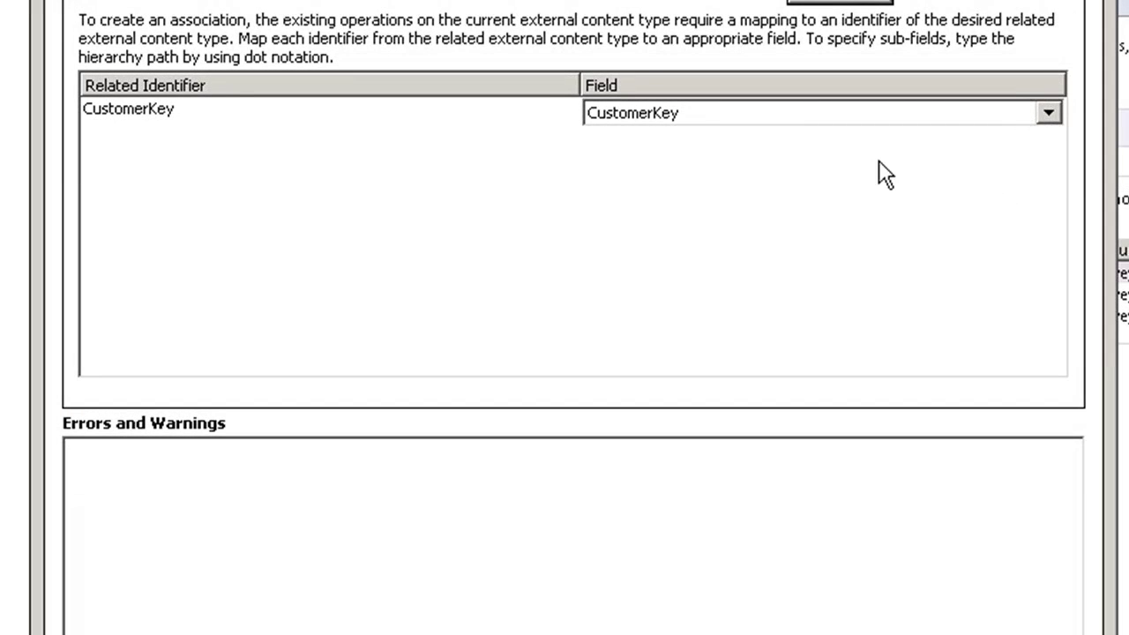
left_click(1048, 114)
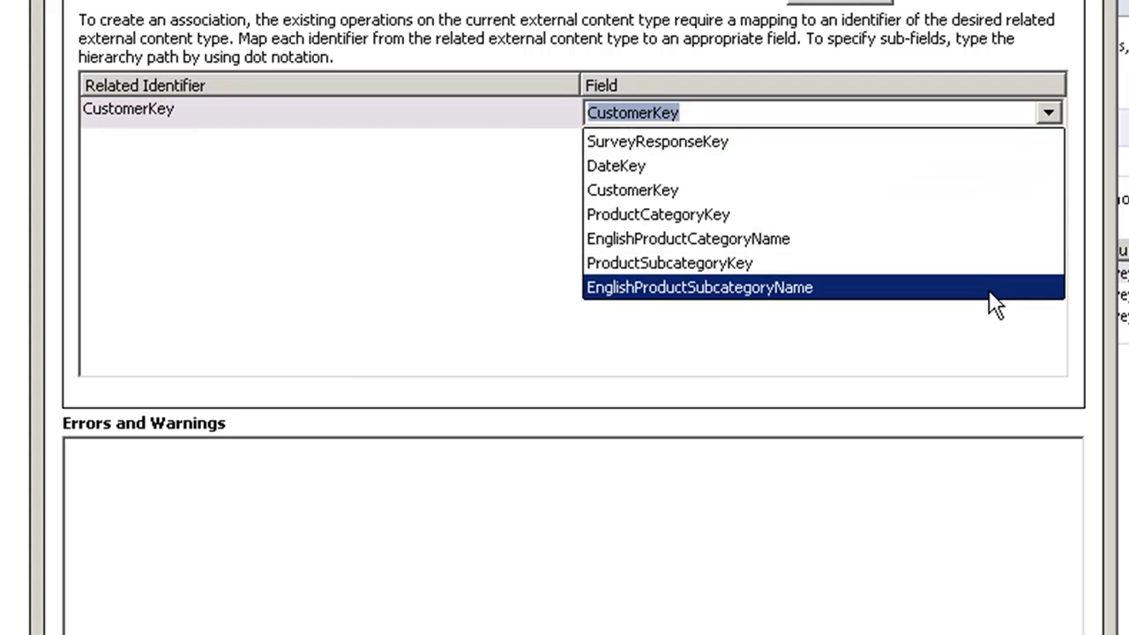
left_click(974, 190)
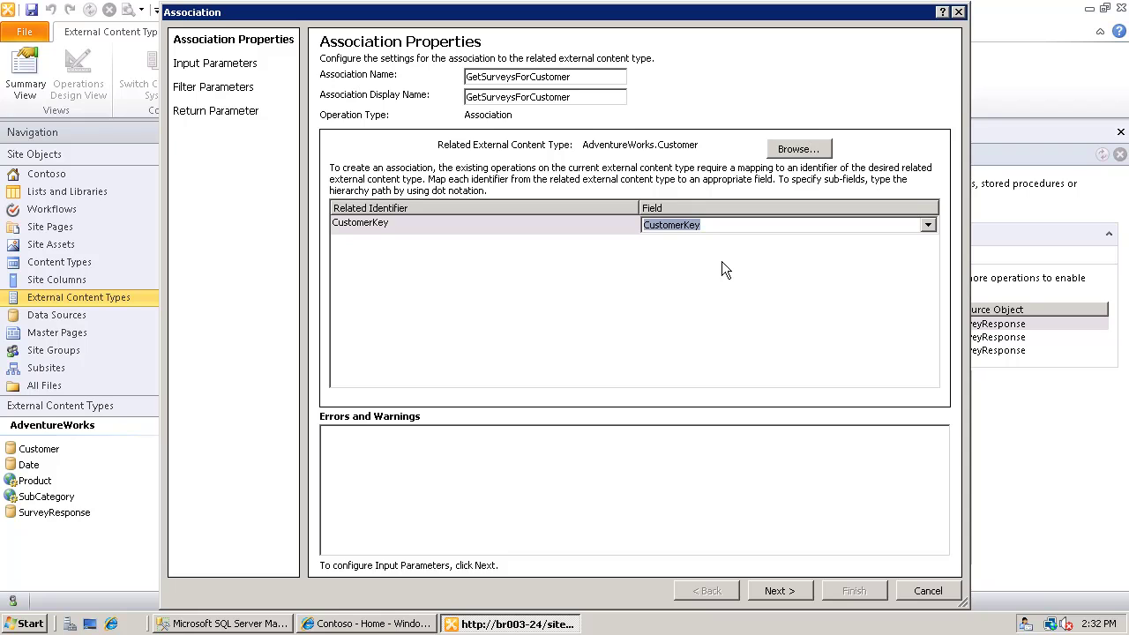
left_click(771, 592)
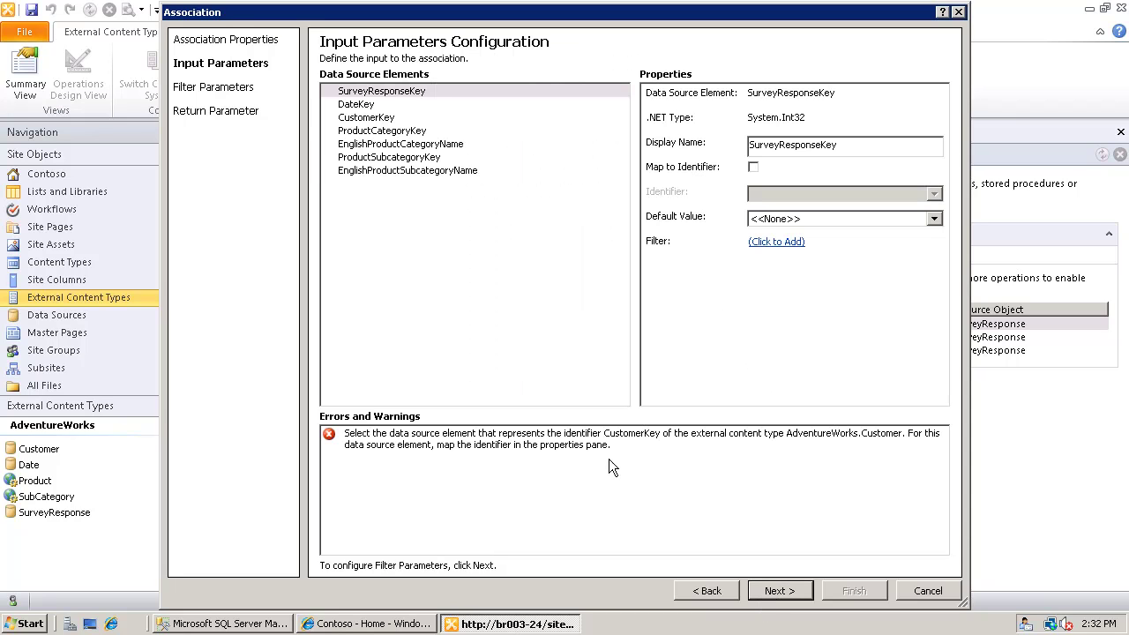
Map the CustomerKey input parameter to the CustomerKey identifier and continue without adding any filter parameter.
left_click(361, 104)
left_click(362, 117)
left_click(362, 130)
left_click(360, 144)
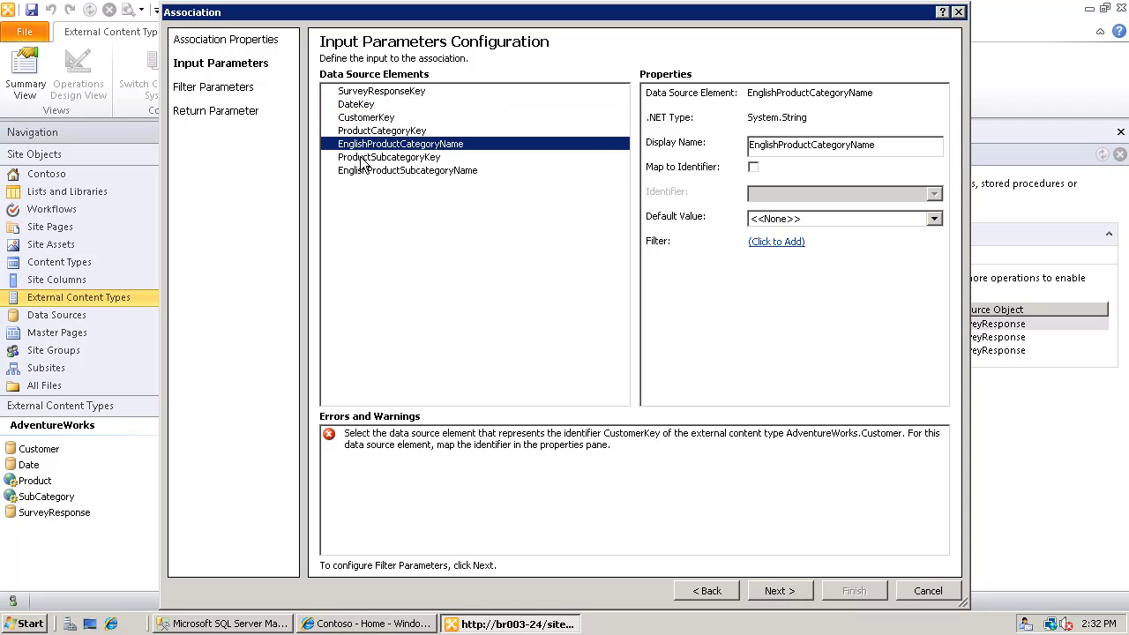
left_click(360, 157)
left_click(359, 171)
left_click(281, 146)
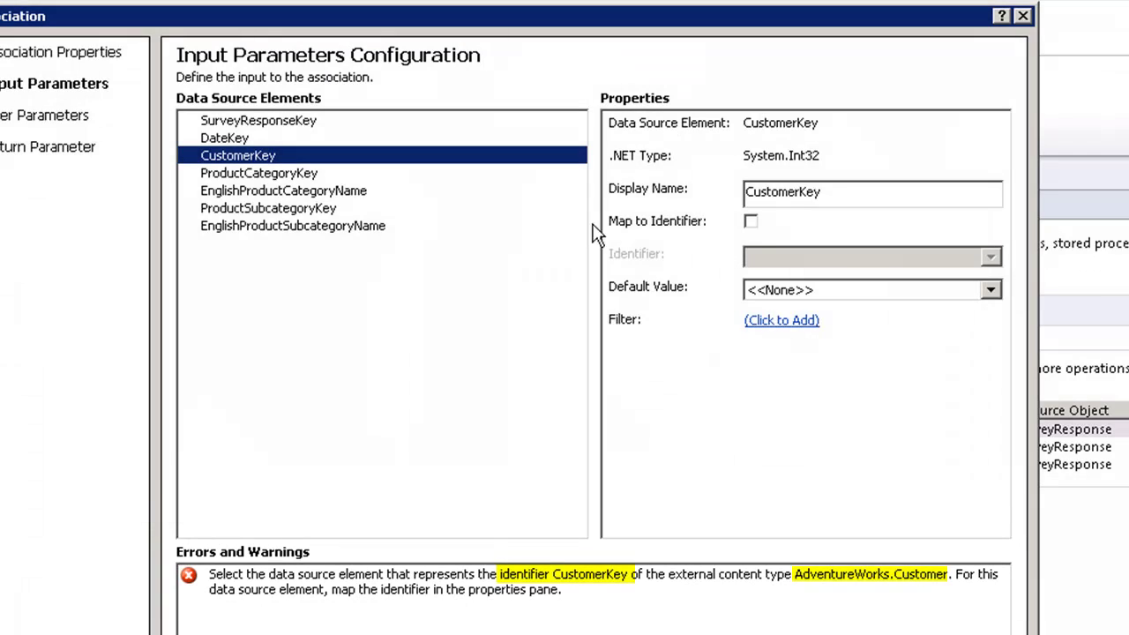
left_click(750, 223)
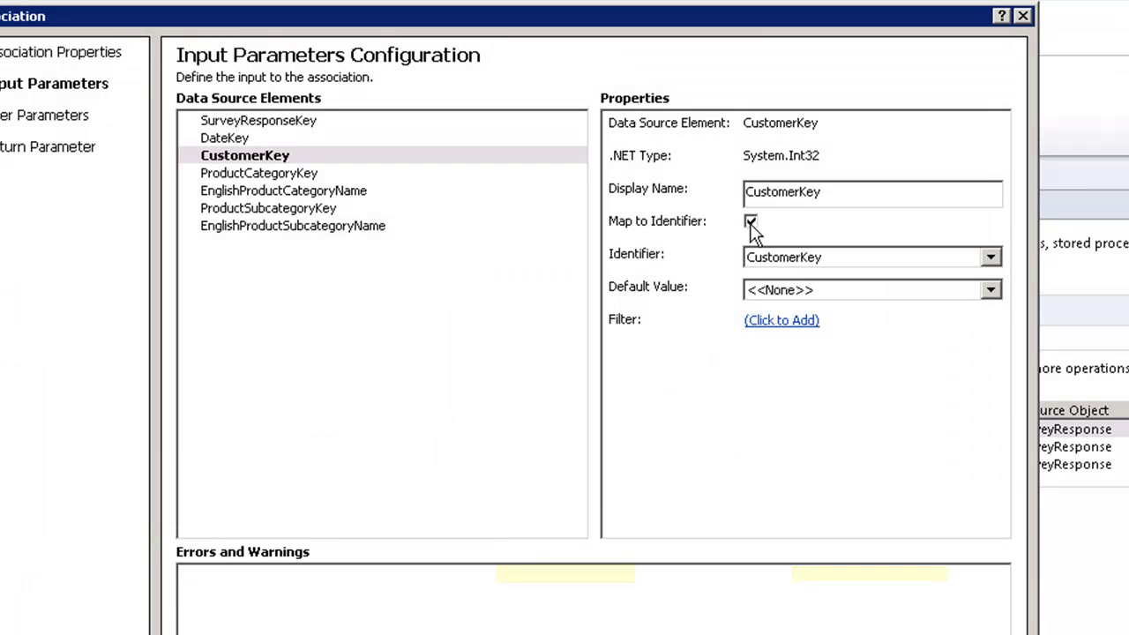
left_click(991, 257)
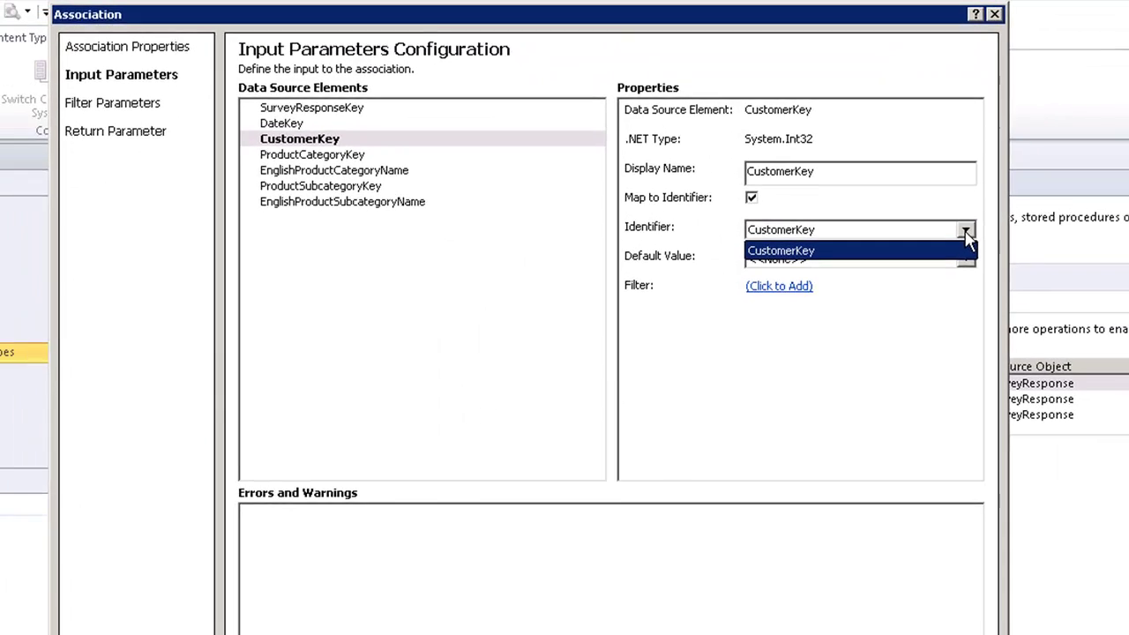
left_click(990, 258)
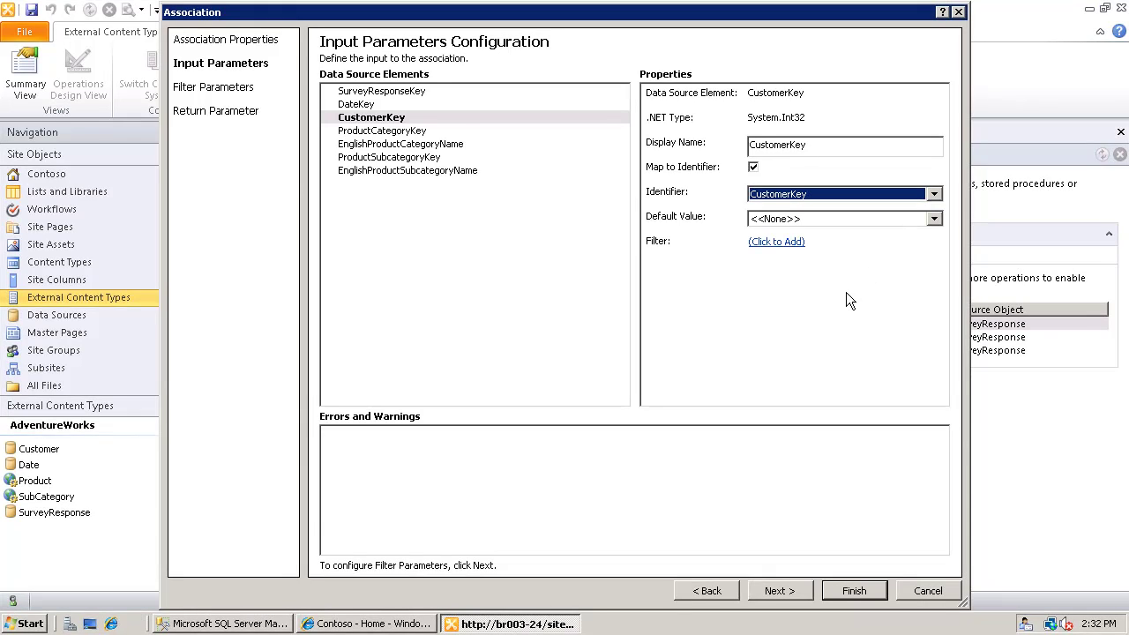
left_click(769, 591)
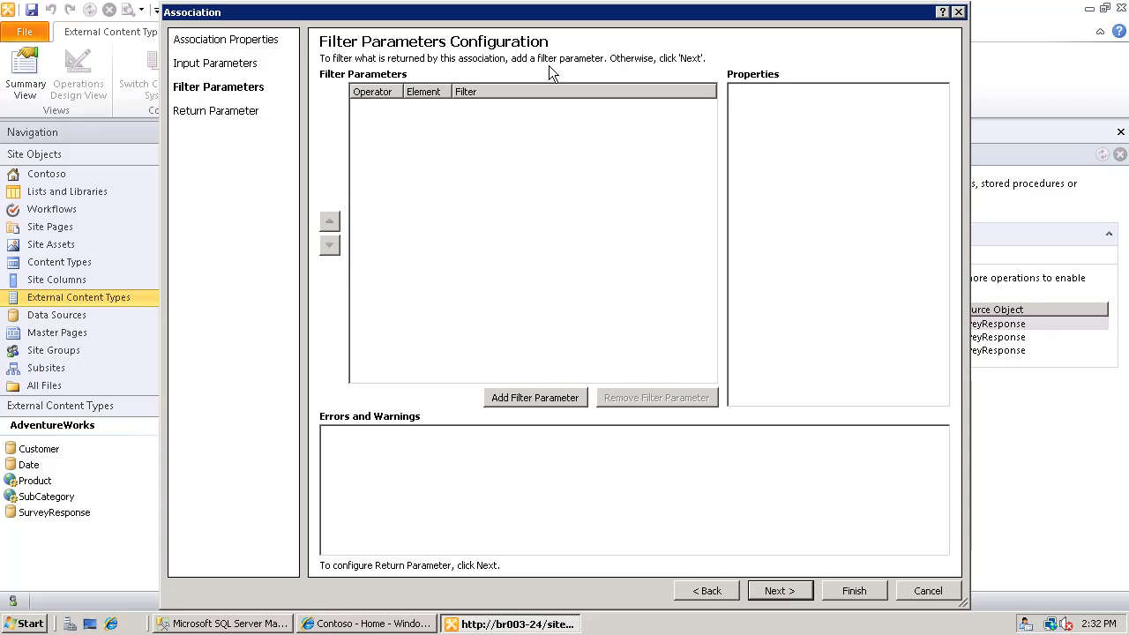
left_click(784, 593)
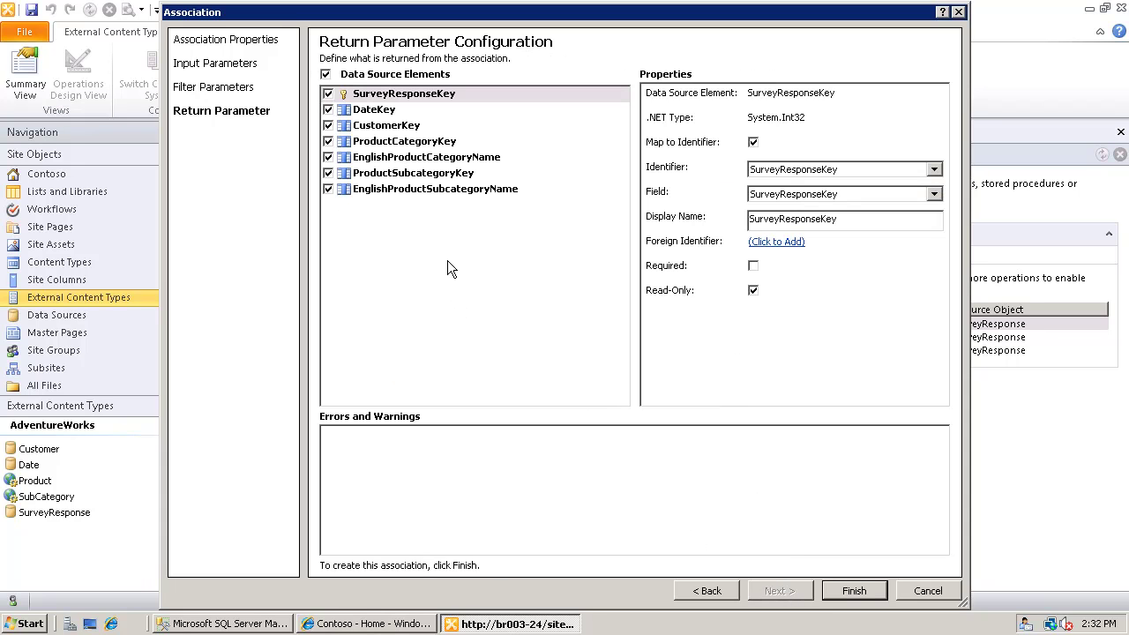
Review the properties of each return parameter element, keep SurveyResponseKey mapped to the SurveyResponseKey identifier, and finish the association.
left_click(384, 188)
left_click(383, 173)
left_click(383, 157)
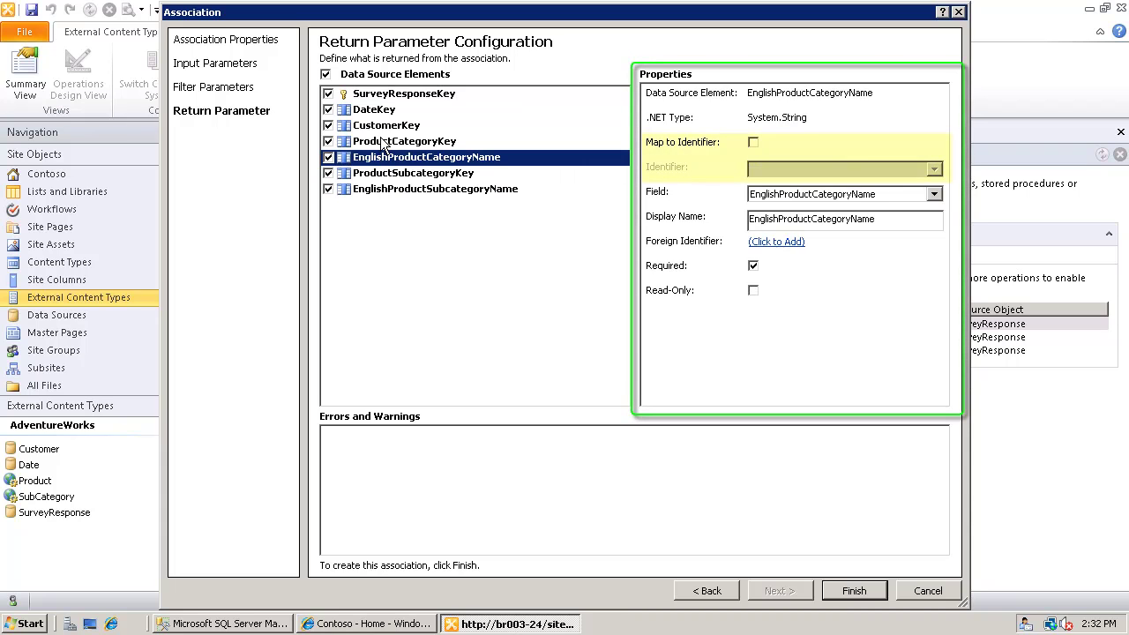
left_click(384, 141)
left_click(383, 125)
left_click(383, 109)
left_click(383, 94)
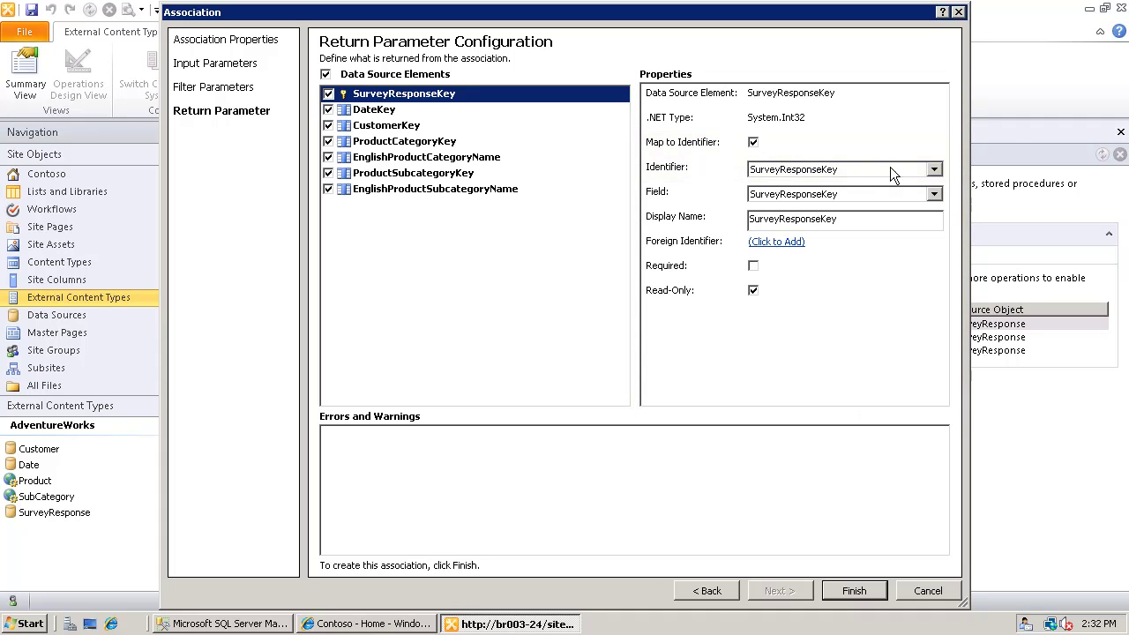
left_click(935, 169)
left_click(936, 187)
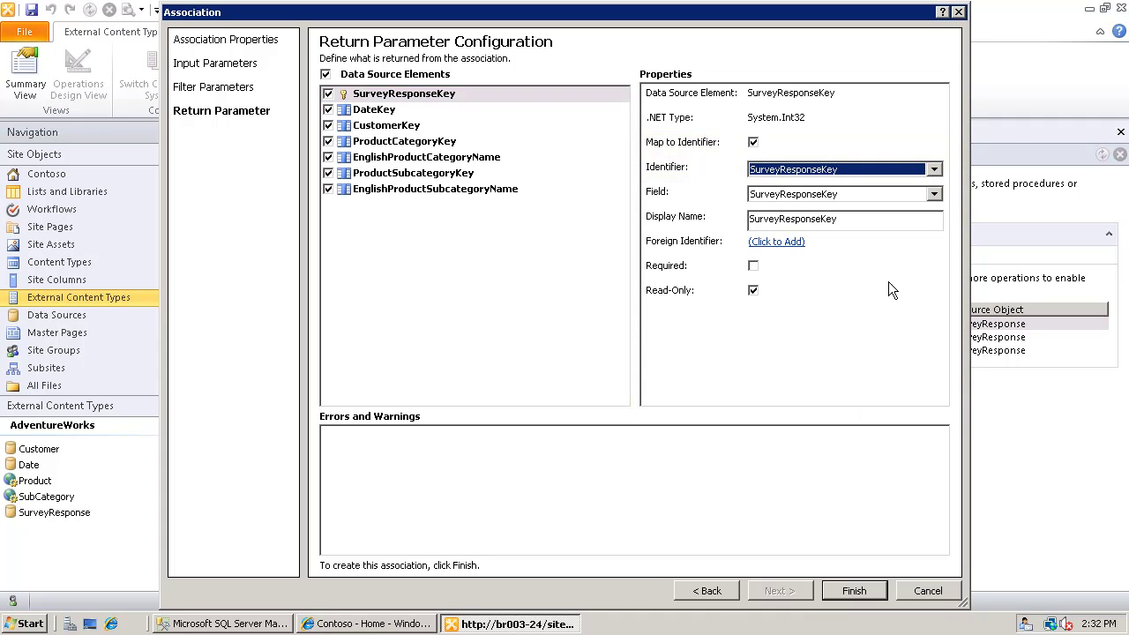
left_click(864, 586)
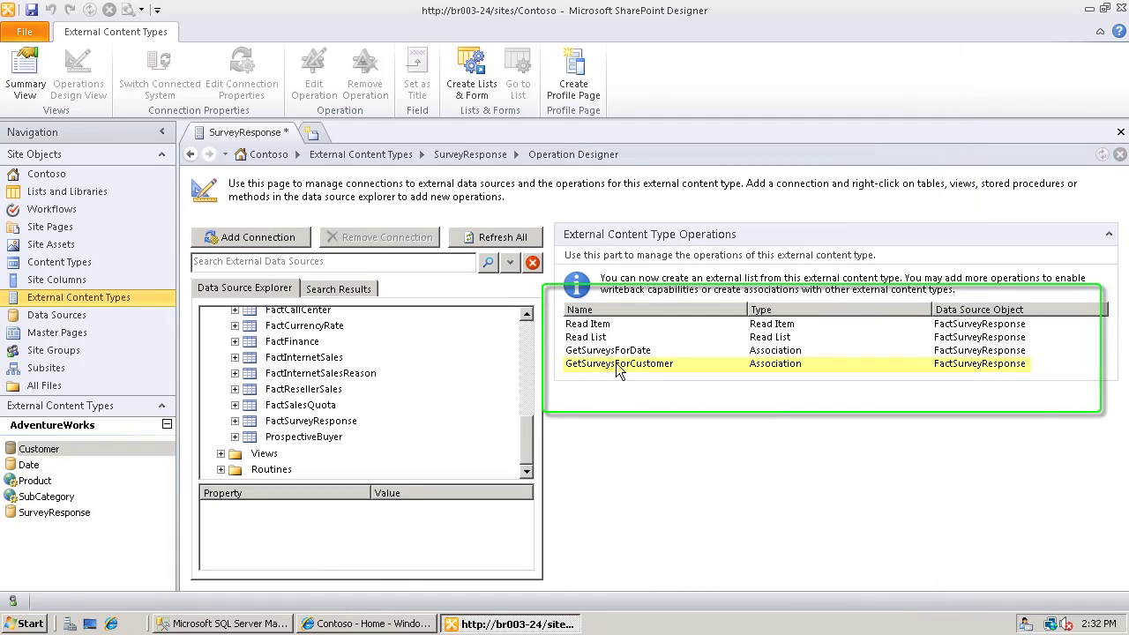
Save the SurveyResponse external content type and switch to its summary view.
left_click(31, 10)
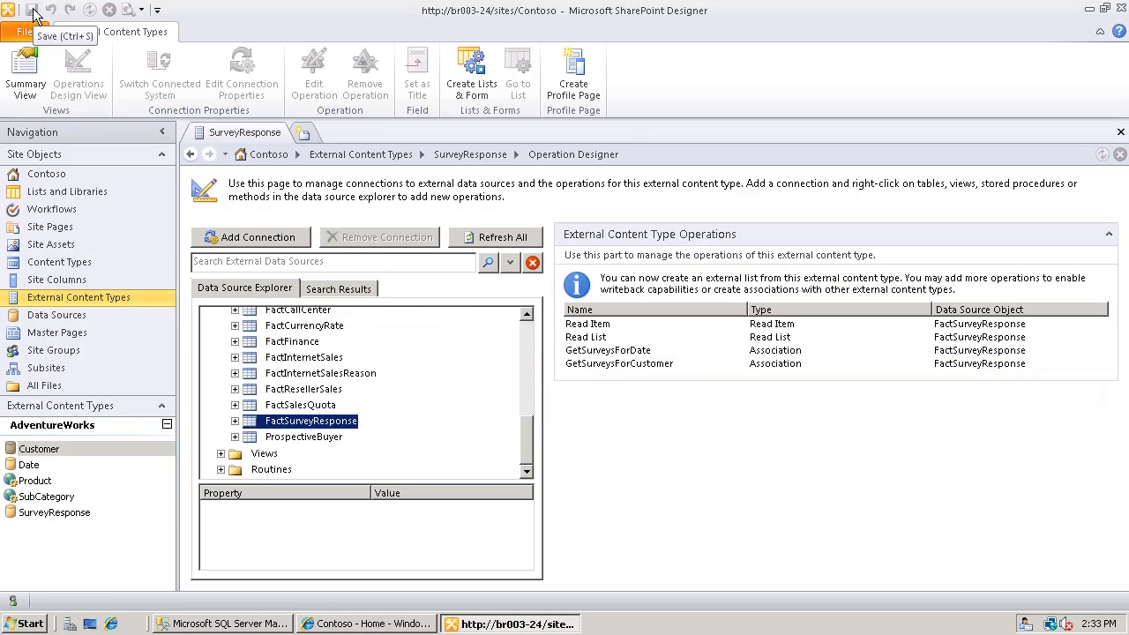
left_click(24, 78)
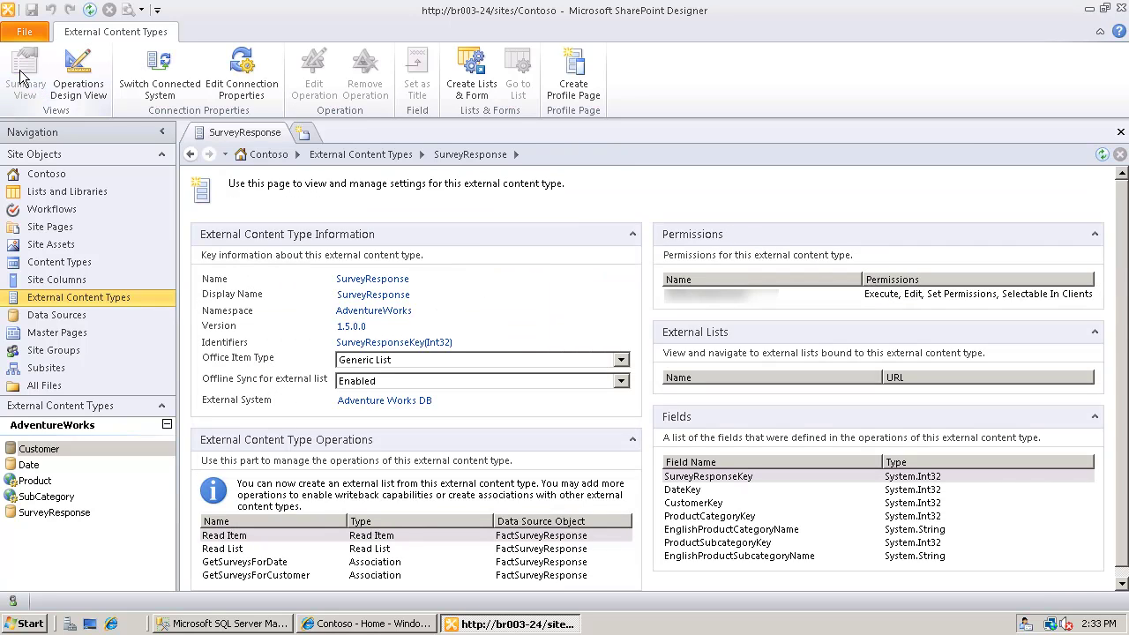